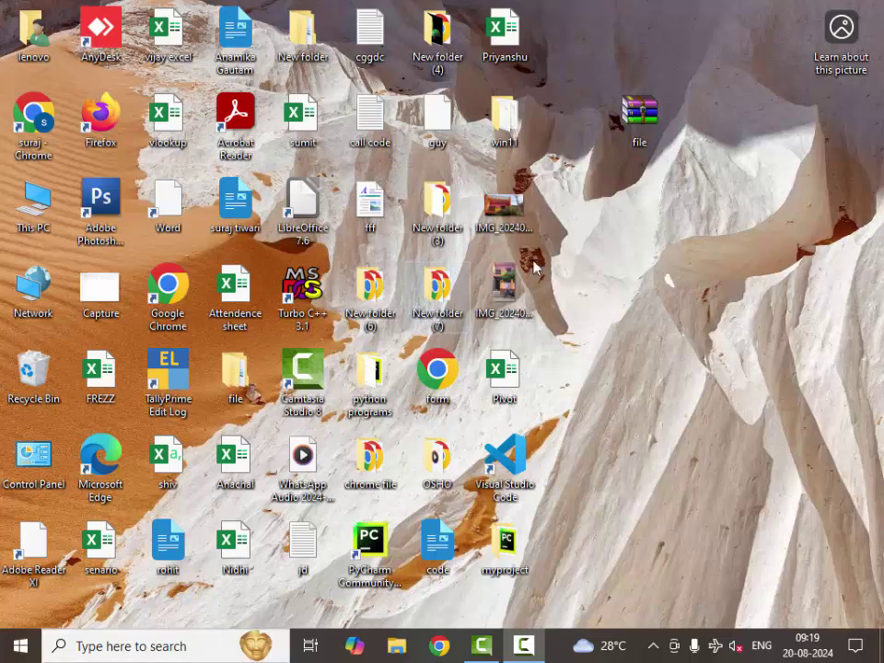
# Step: Refresh the desktop five times from its right-click menu
pyautogui.rightClick(642, 225)
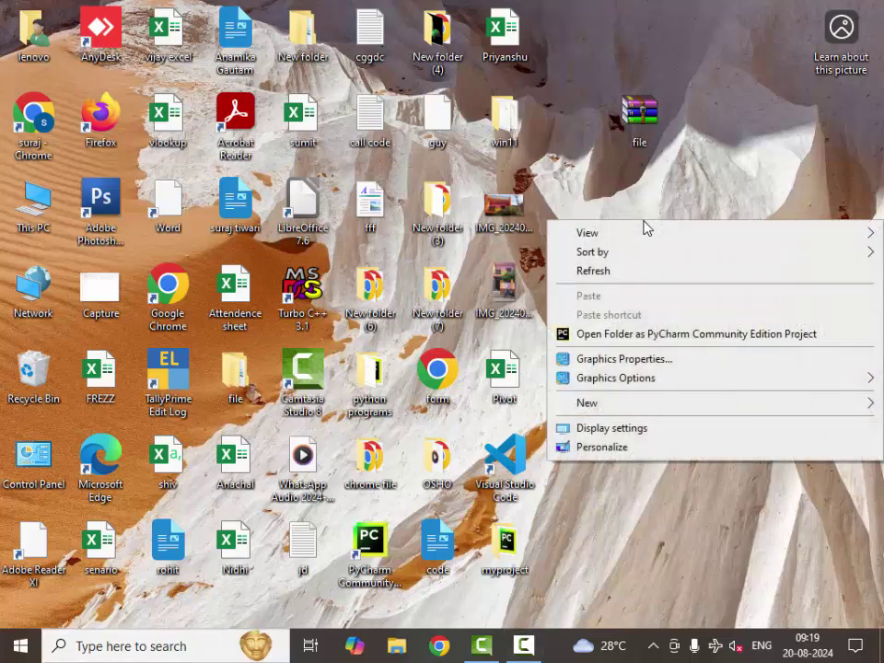
pyautogui.click(639, 271)
pyautogui.rightClick(648, 191)
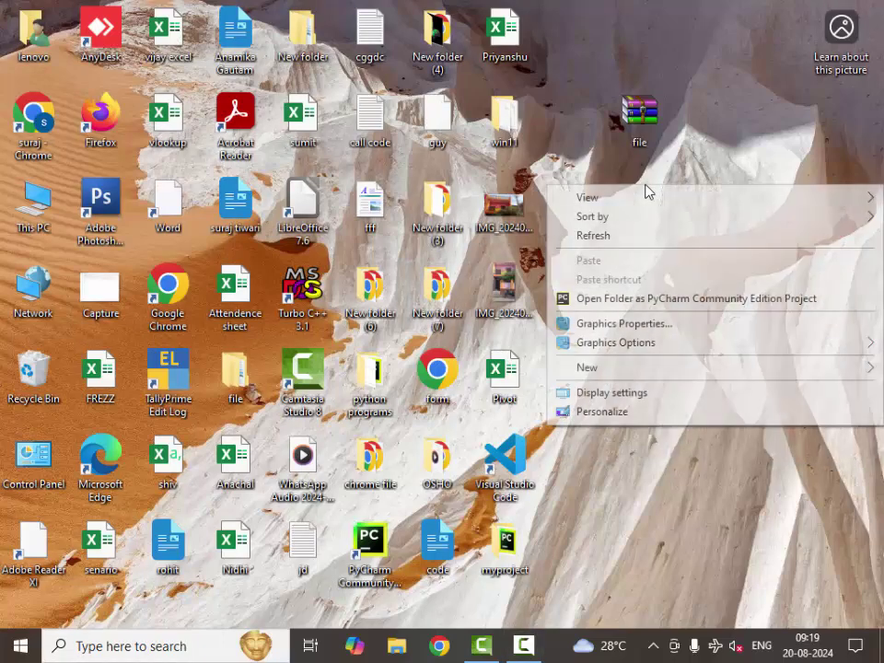
pyautogui.click(635, 229)
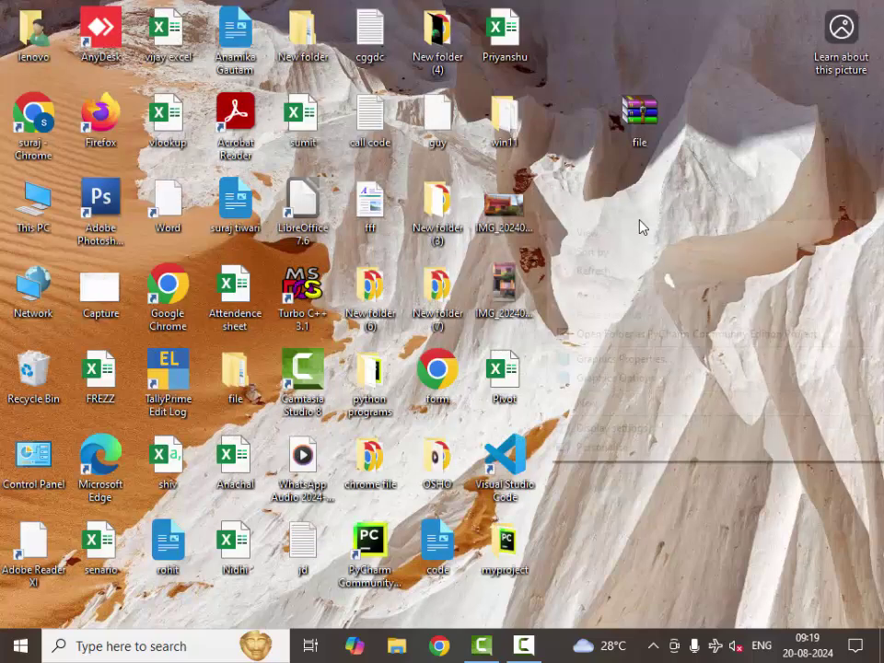
pyautogui.rightClick(639, 225)
pyautogui.click(624, 273)
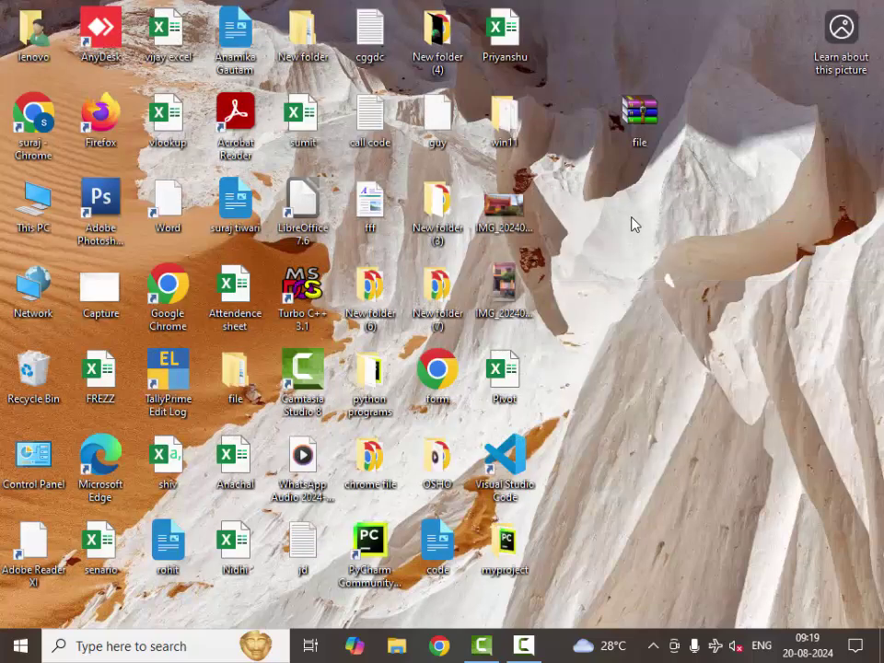
pyautogui.rightClick(632, 222)
pyautogui.click(639, 271)
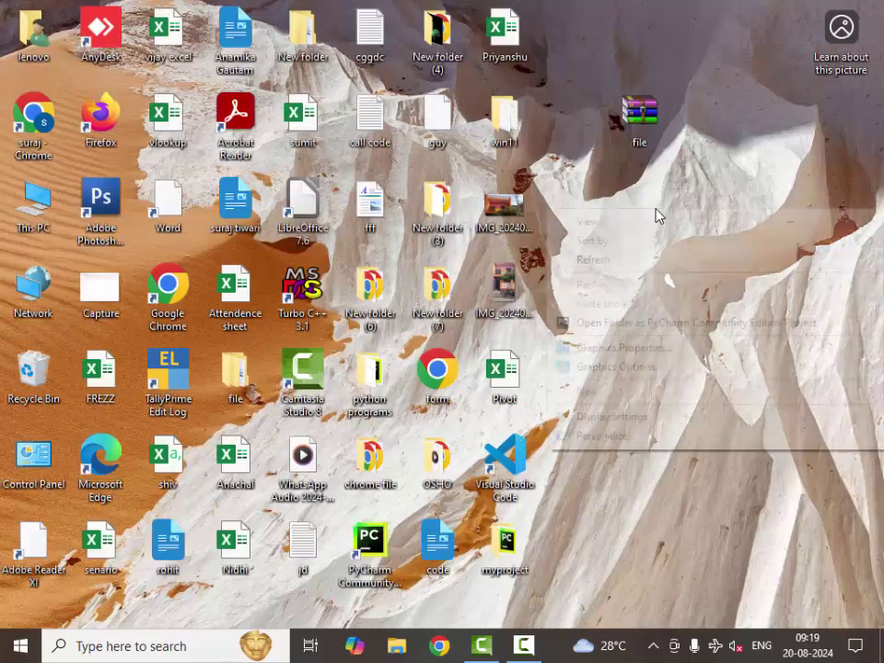
pyautogui.rightClick(657, 213)
pyautogui.click(643, 260)
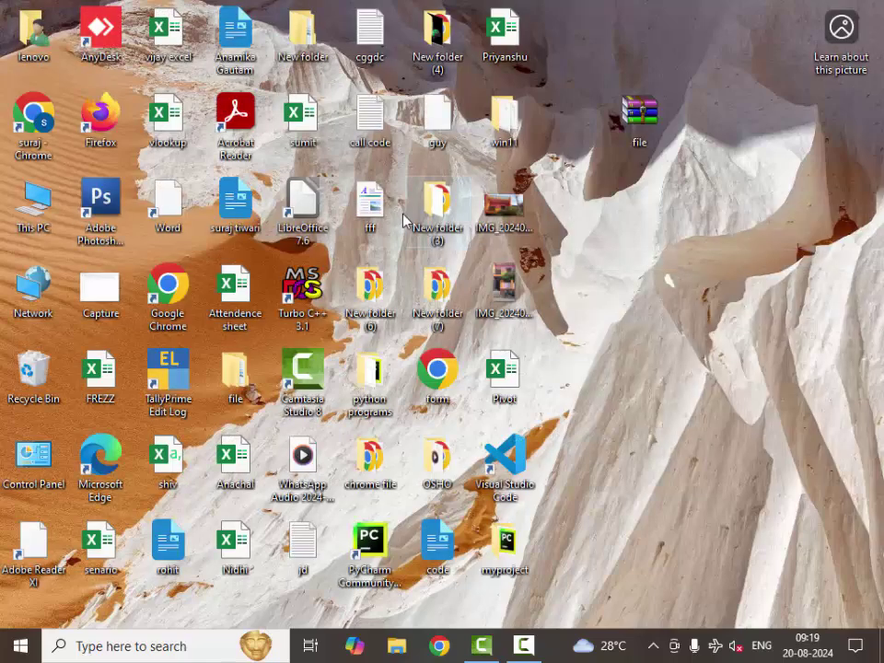
# Step: Launch Microsoft Access by searching for it in the Start menu
pyautogui.click(22, 645)
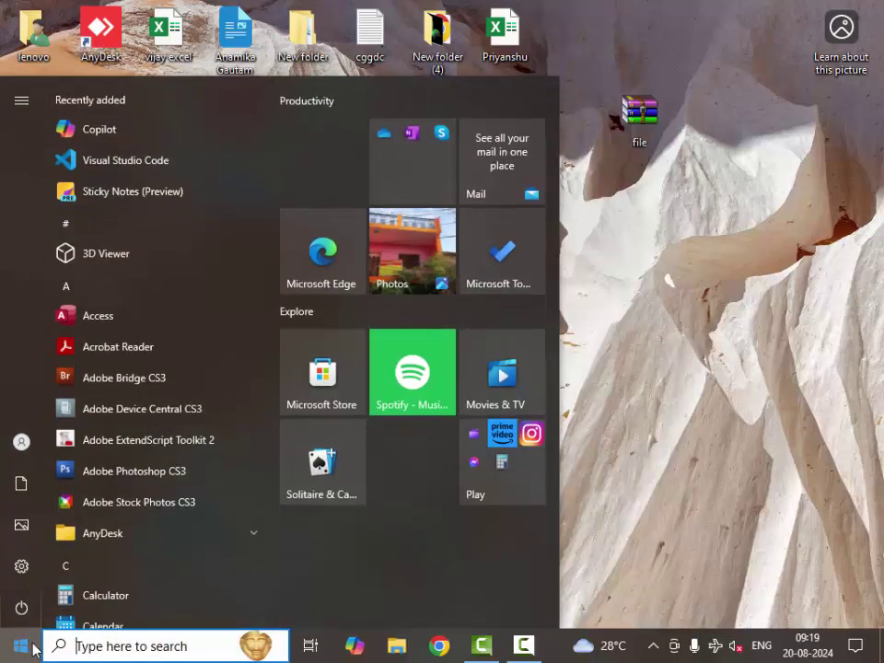
pyautogui.write('a')
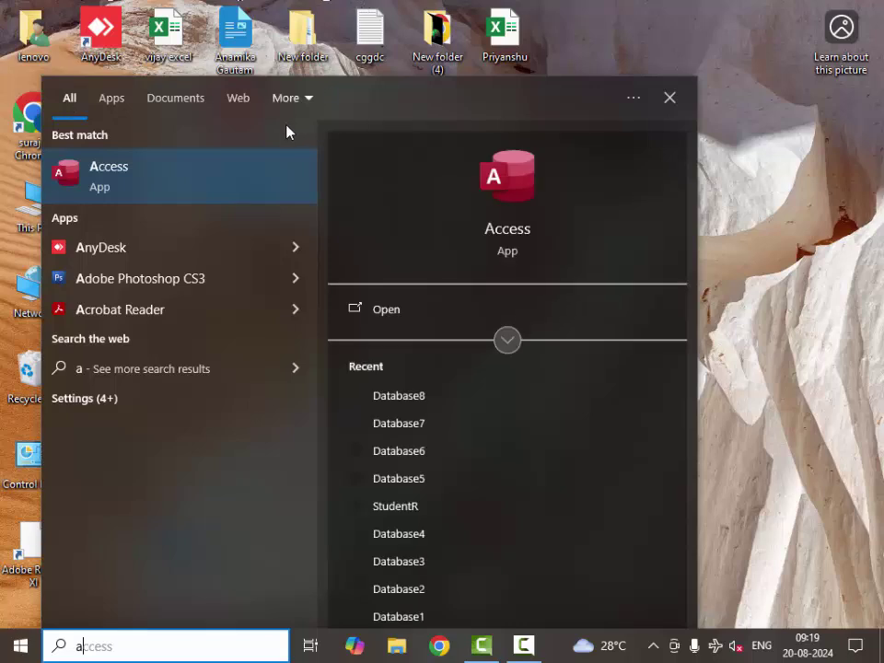
pyautogui.click(233, 177)
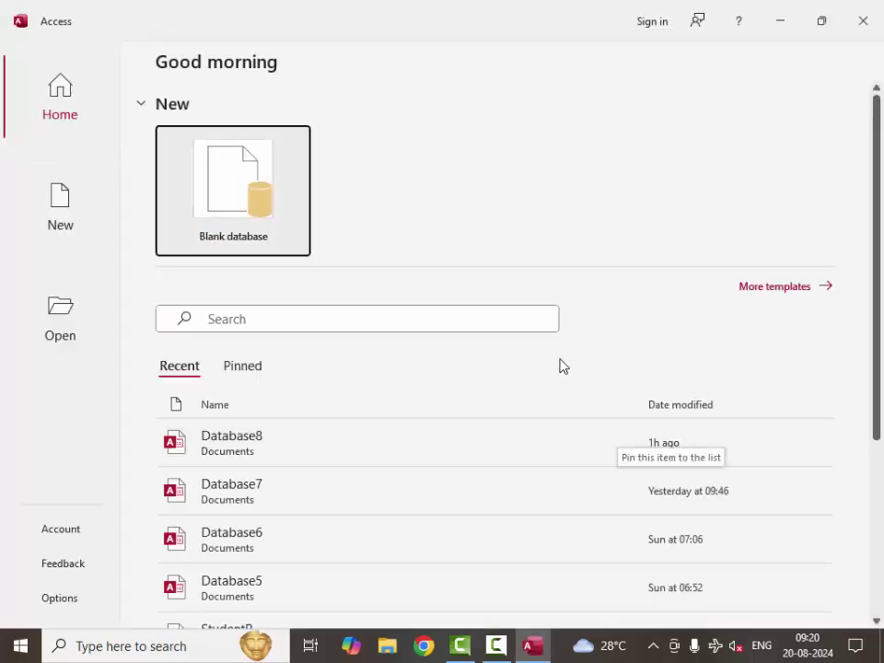
# Step: Create a blank database with the default name Database9, then select Table1's ID cell
pyautogui.click(225, 207)
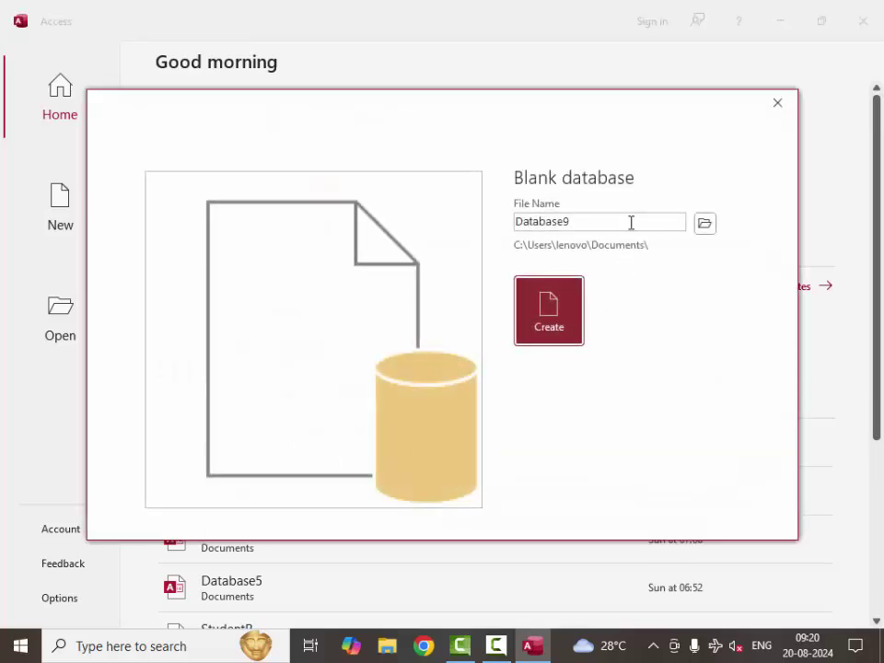
pyautogui.doubleClick(608, 224)
pyautogui.click(608, 223)
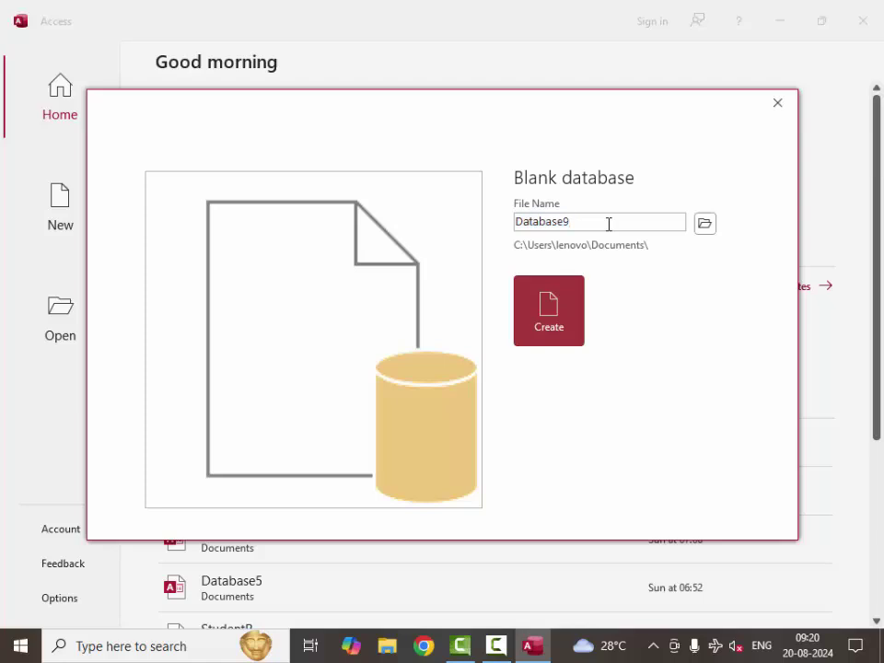
pyautogui.click(529, 314)
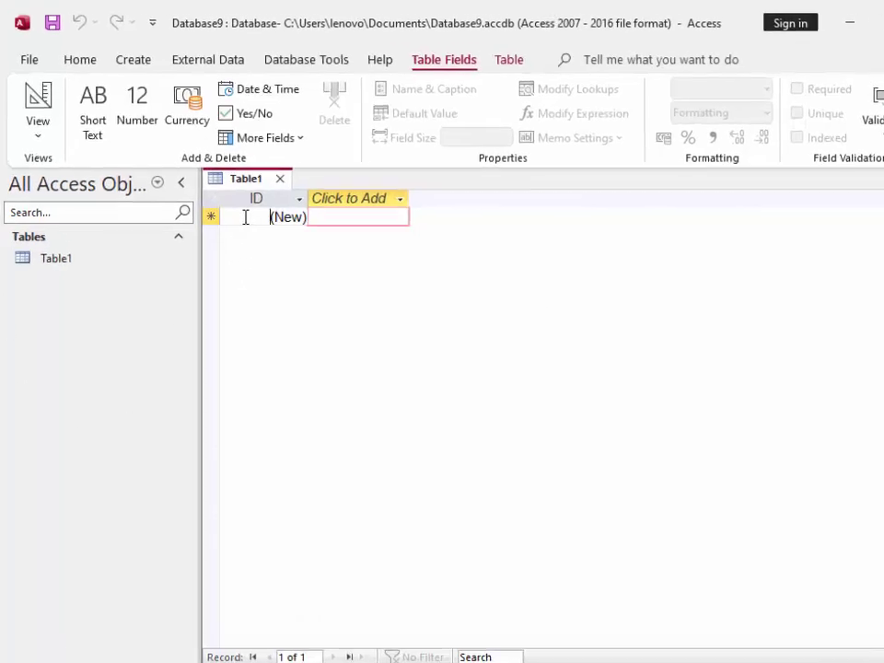
pyautogui.click(225, 198)
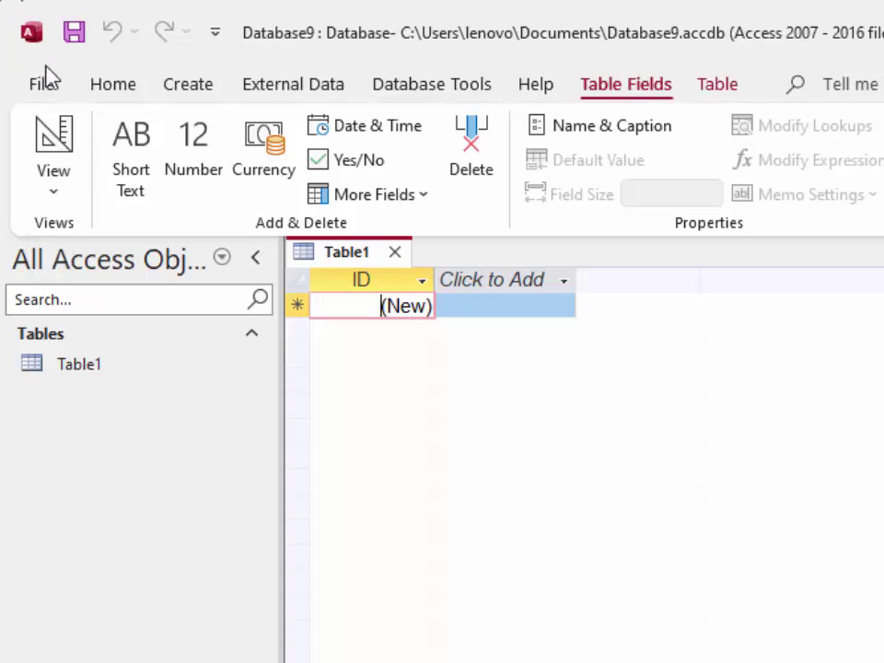
# Step: Switch Table1 to Design view and save it as 'CaLCULATION'
pyautogui.click(103, 86)
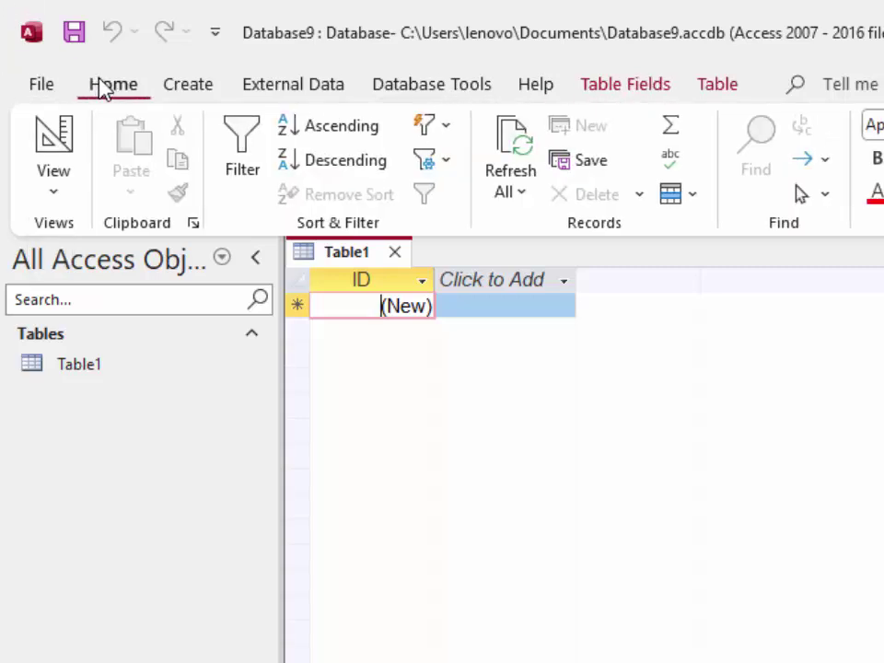
pyautogui.click(53, 193)
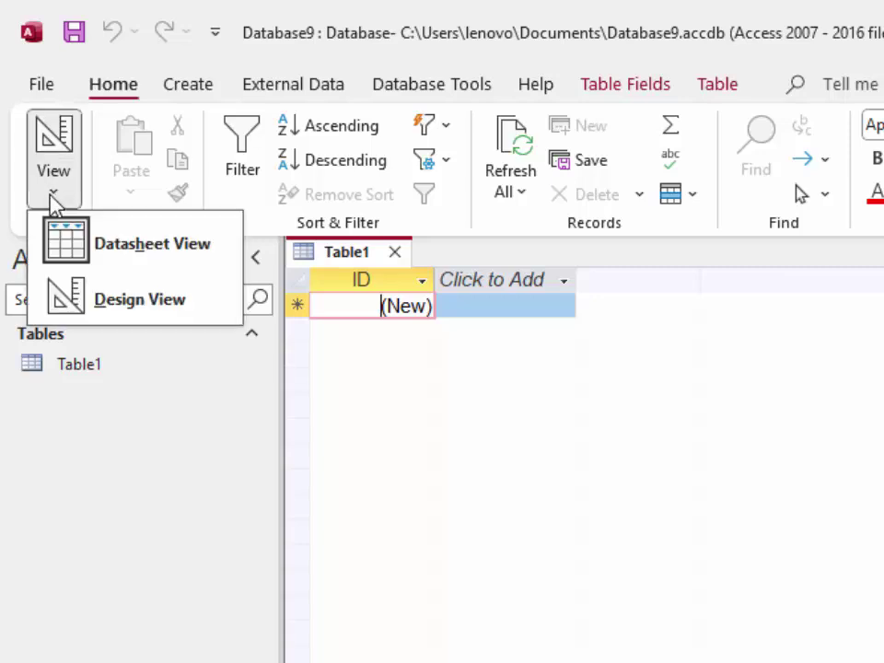
pyautogui.click(96, 300)
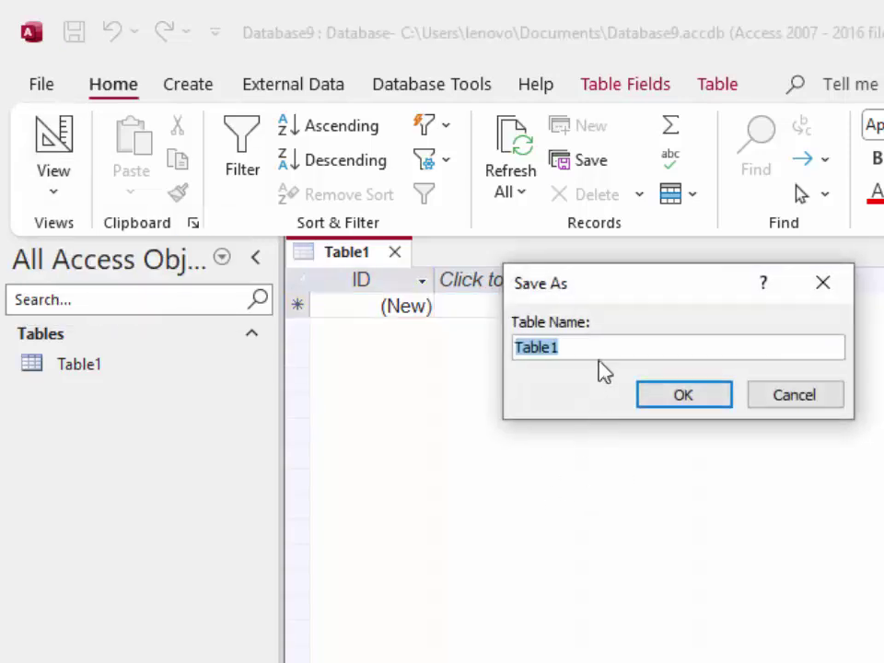
pyautogui.click(601, 346)
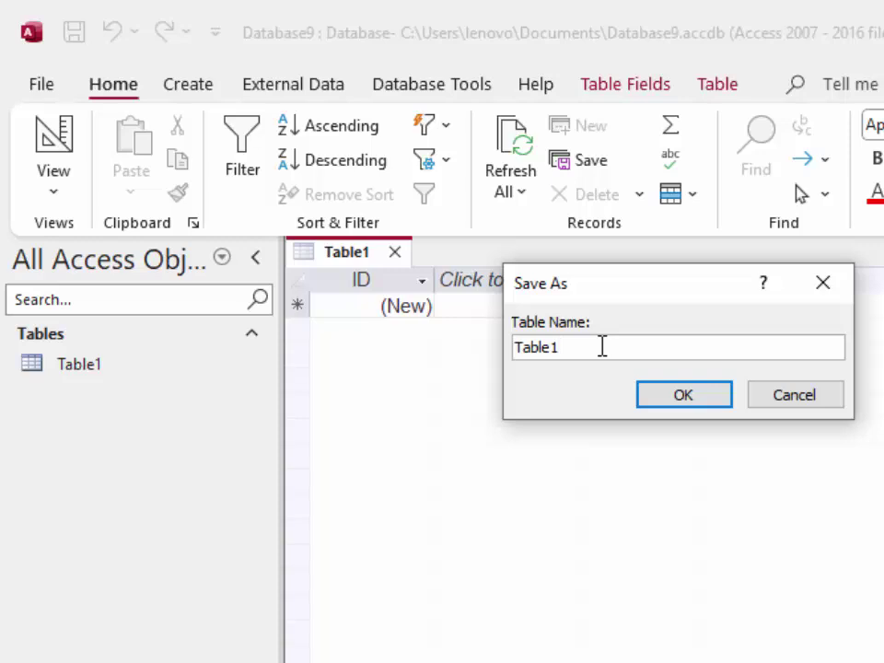
pyautogui.press('BackSpace')
pyautogui.press('BackSpace')
pyautogui.press('BackSpace')
pyautogui.write('CaLC')
pyautogui.write('ULAT')
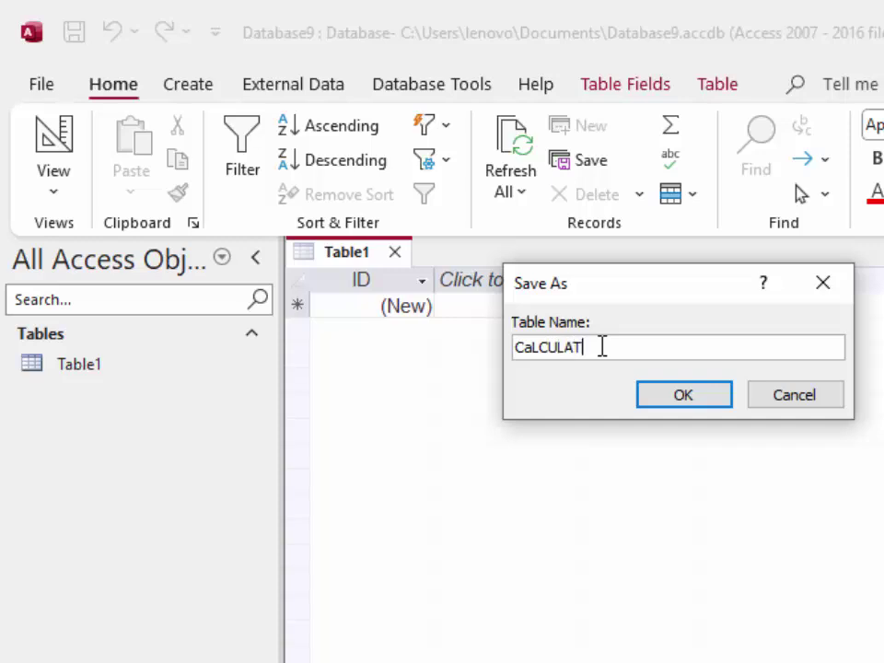
pyautogui.write('ION')
pyautogui.press('Return')
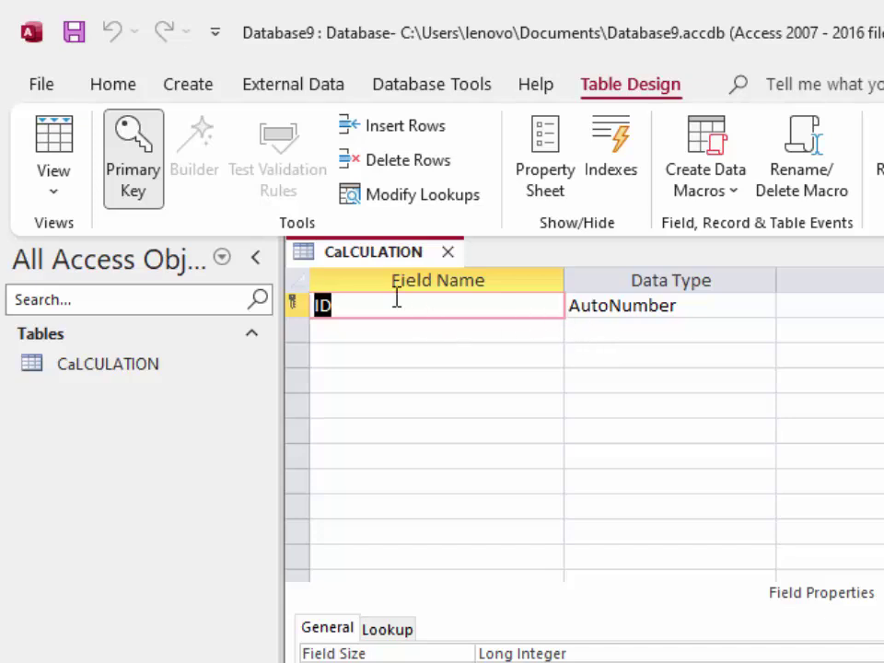
# Step: Add field names Number1 and Number2 below ID, correcting the misspelled first name
pyautogui.click(356, 299)
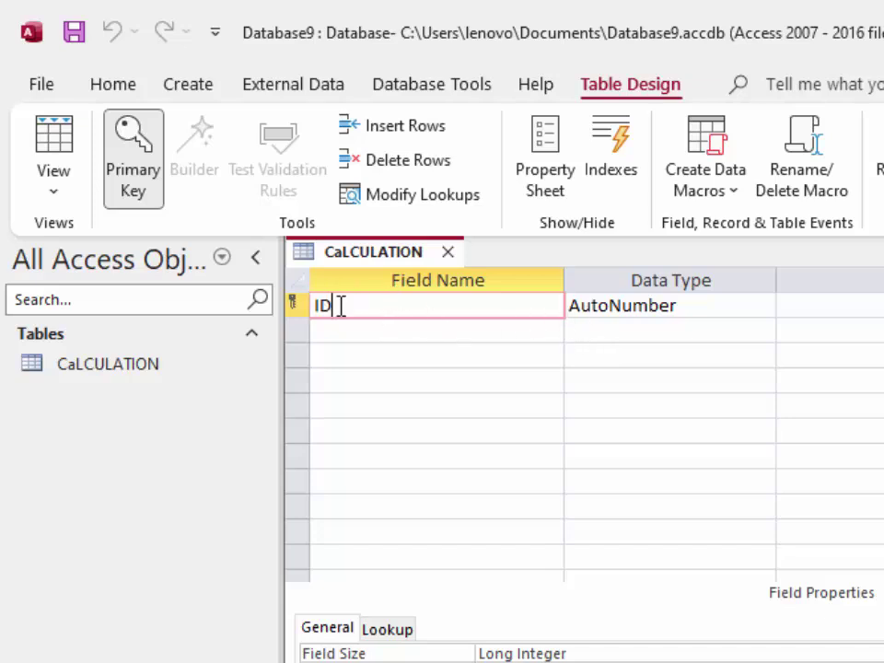
pyautogui.click(316, 297)
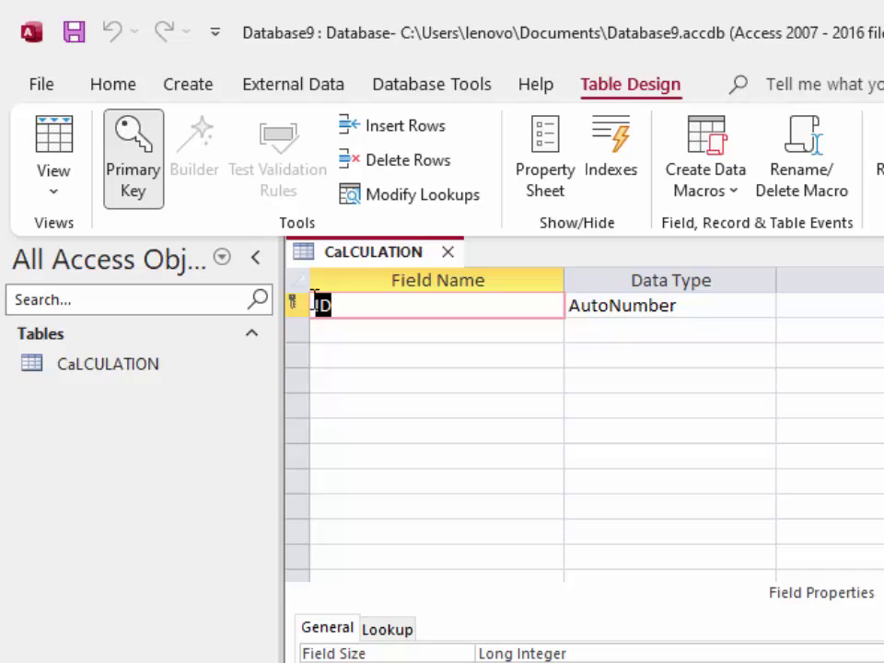
pyautogui.click(364, 331)
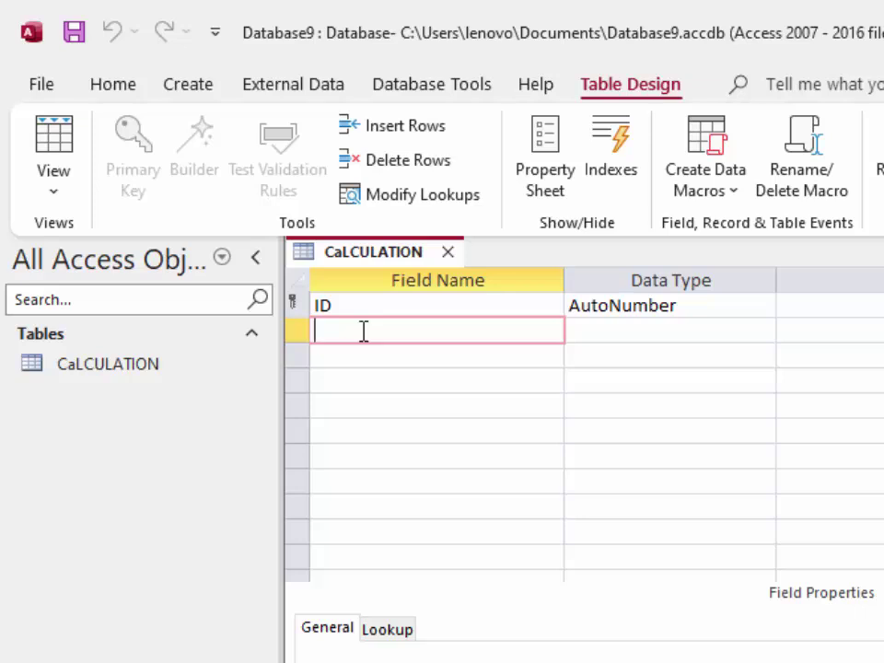
pyautogui.write('Na')
pyautogui.write('me1')
pyautogui.click(355, 333)
pyautogui.write('ber1')
pyautogui.click(342, 333)
pyautogui.press('BackSpace')
pyautogui.write('umber1')
pyautogui.click(392, 360)
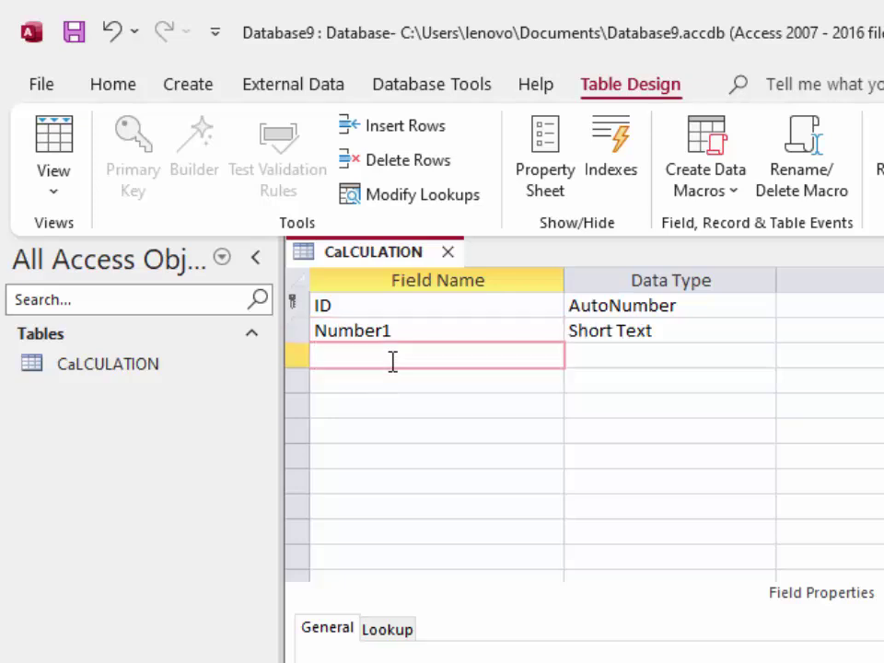
pyautogui.write('Numb')
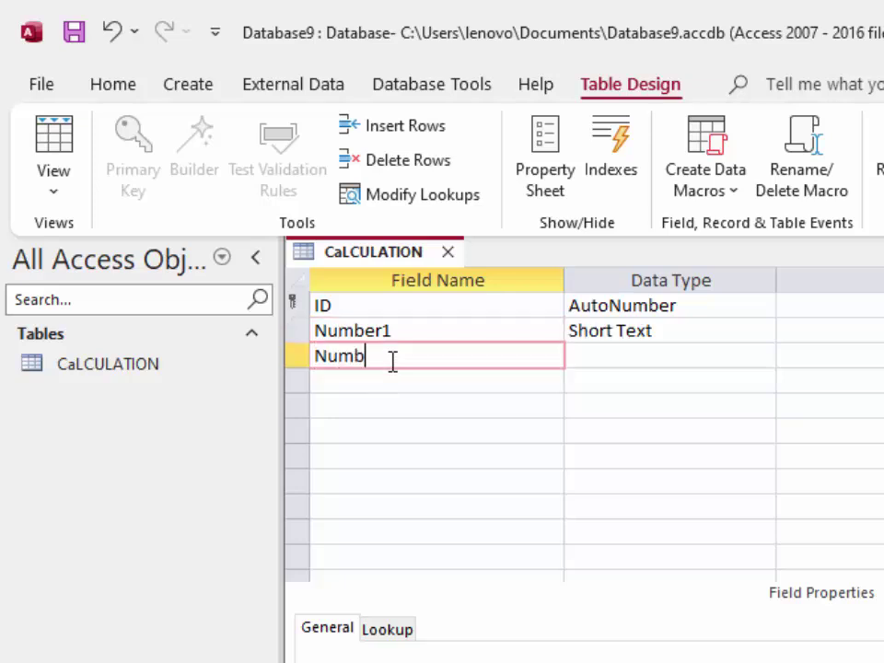
pyautogui.write('er2')
# Step: Set the data type of both Number1 and Number2 to Number
pyautogui.click(659, 357)
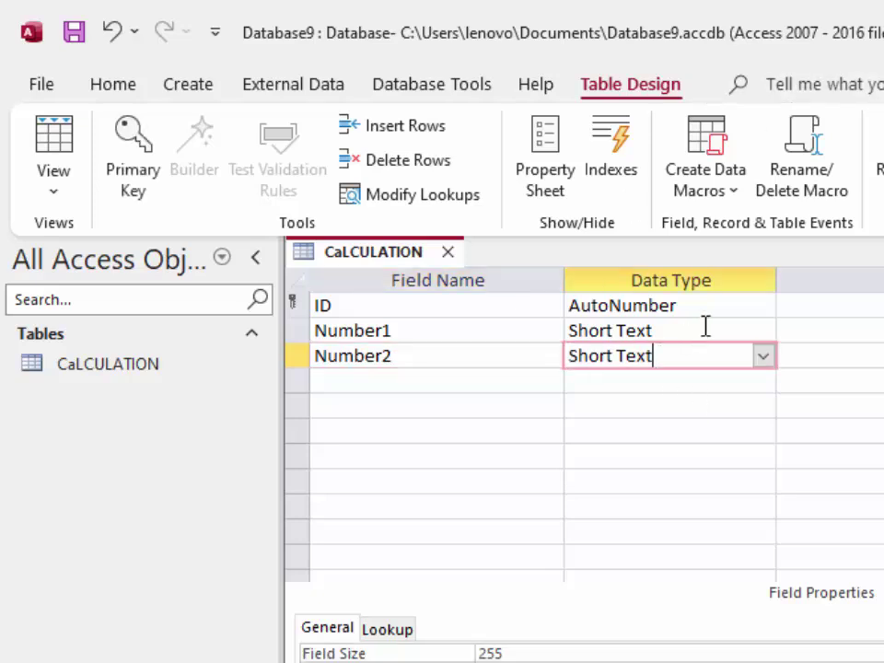
pyautogui.click(749, 330)
pyautogui.click(763, 330)
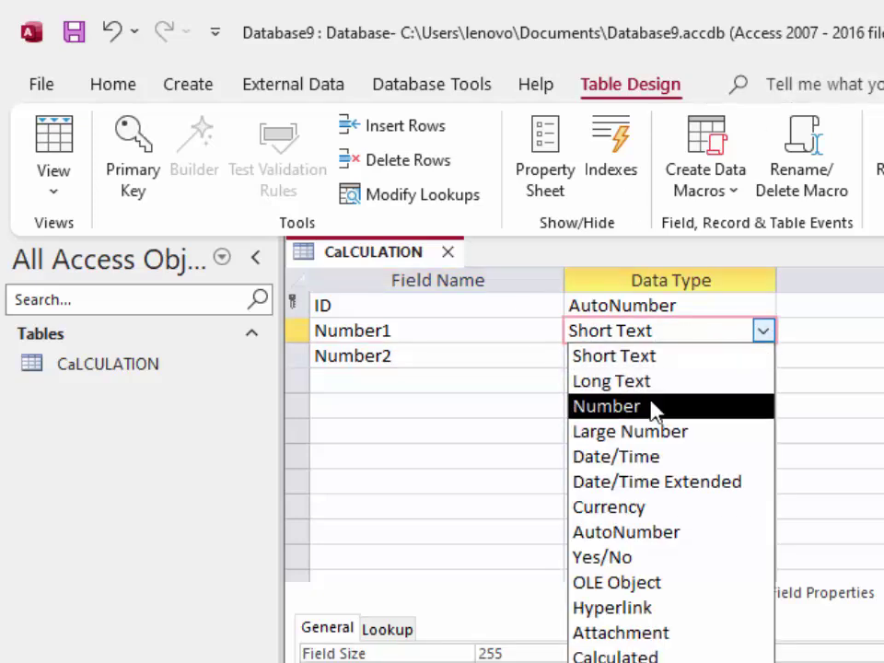
pyautogui.click(651, 405)
pyautogui.click(755, 359)
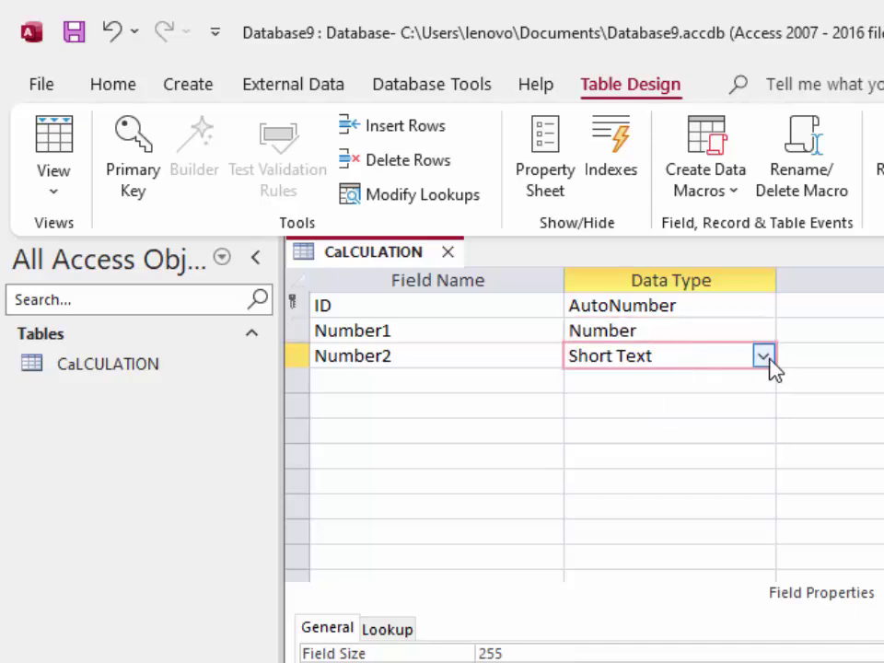
pyautogui.click(770, 362)
pyautogui.click(682, 431)
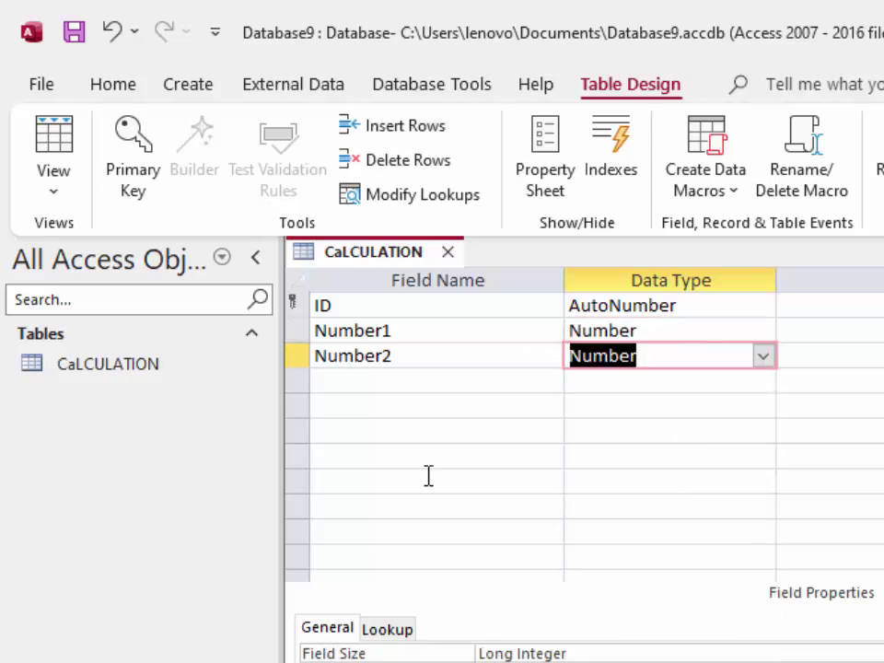
pyautogui.click(355, 378)
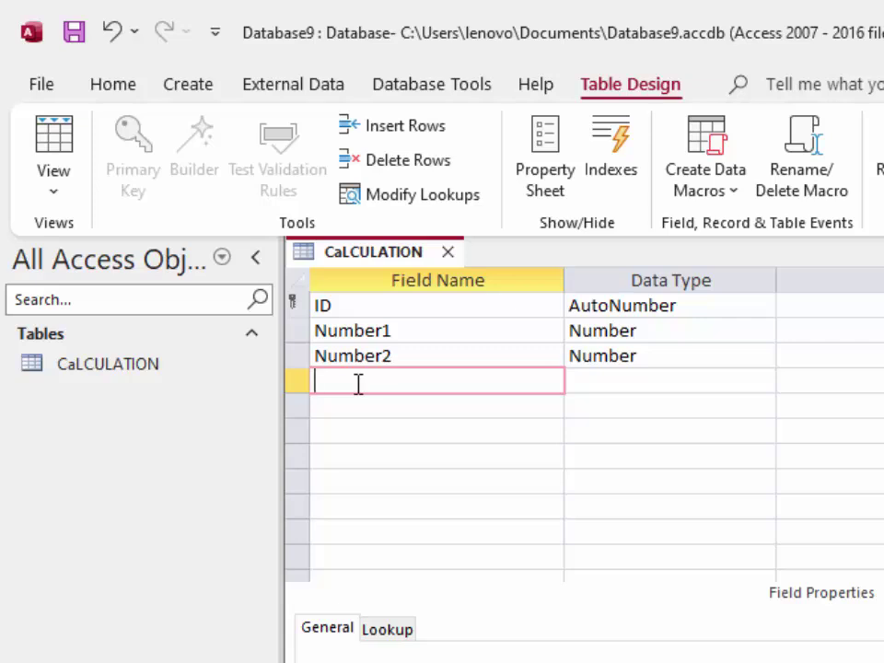
# Step: Add a Calculated field named Add with expression [Number1]+[Number2]
pyautogui.write('T')
pyautogui.write('Add')
pyautogui.click(656, 377)
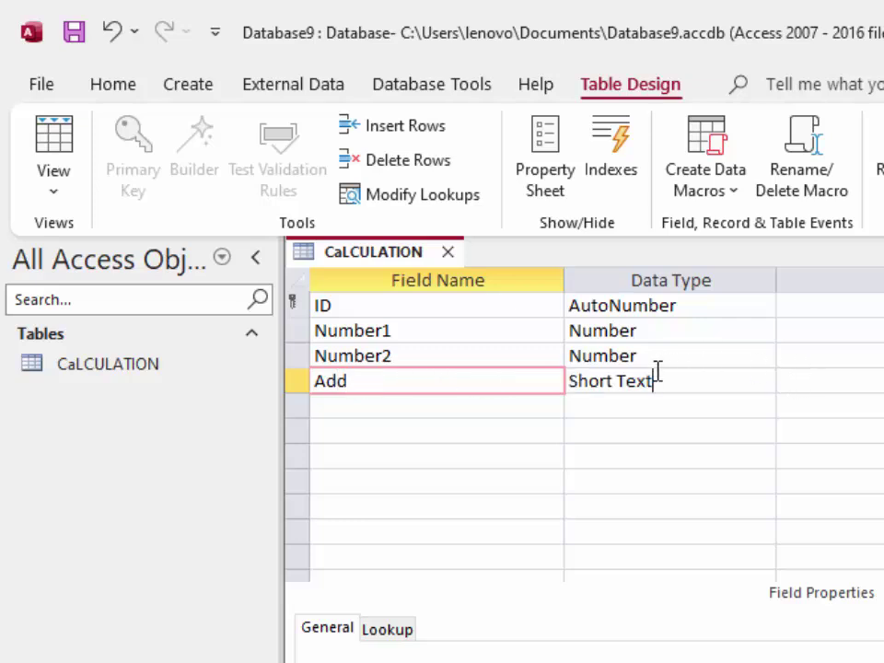
pyautogui.click(764, 382)
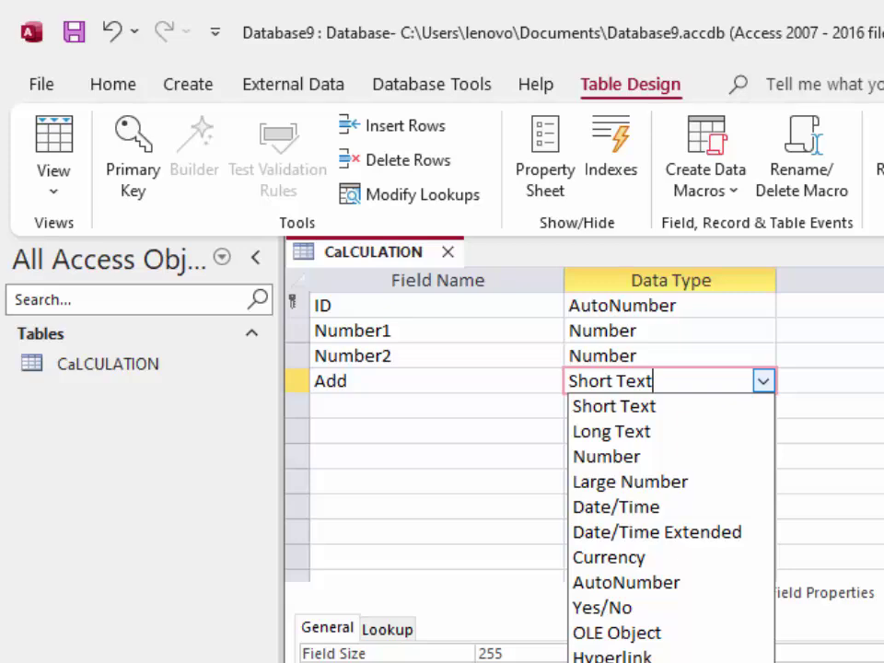
pyautogui.click(626, 661)
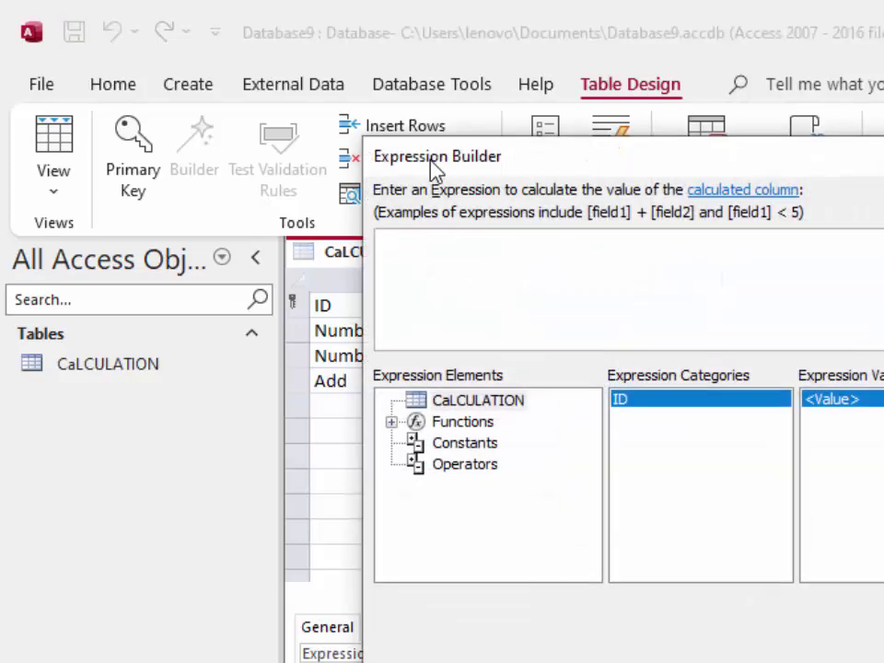
pyautogui.moveTo(558, 177)
pyautogui.mouseDown()
pyautogui.moveTo(866, 313)
pyautogui.moveTo(820, 245)
pyautogui.mouseUp()
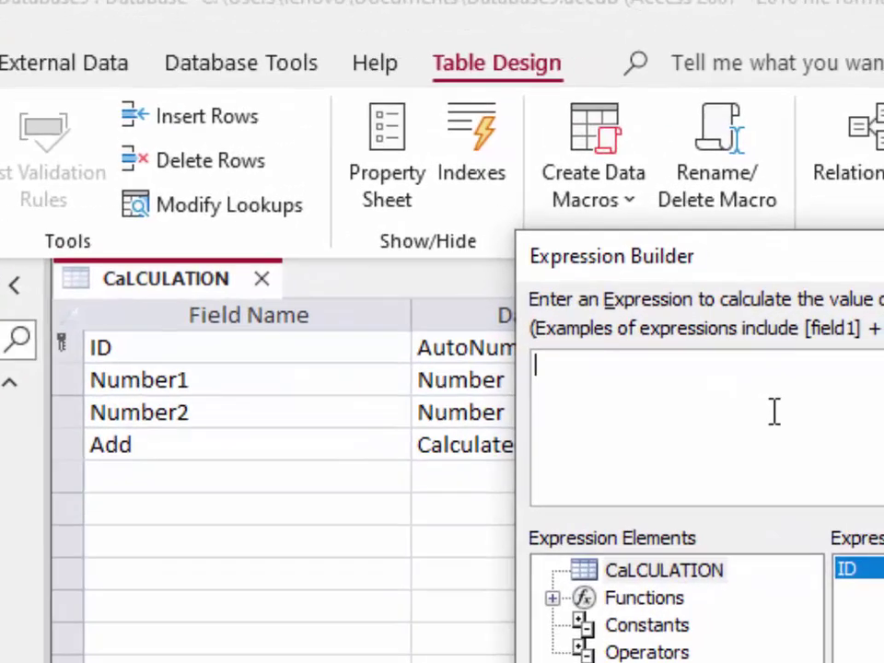
pyautogui.write('[N')
pyautogui.write('umber')
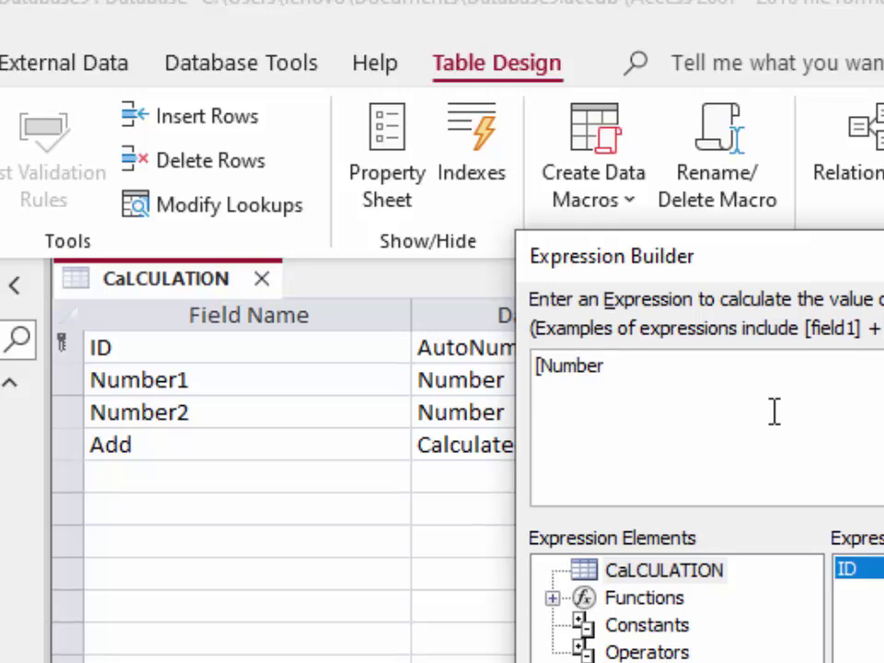
pyautogui.write('1')
pyautogui.write(']+[')
pyautogui.write('Num')
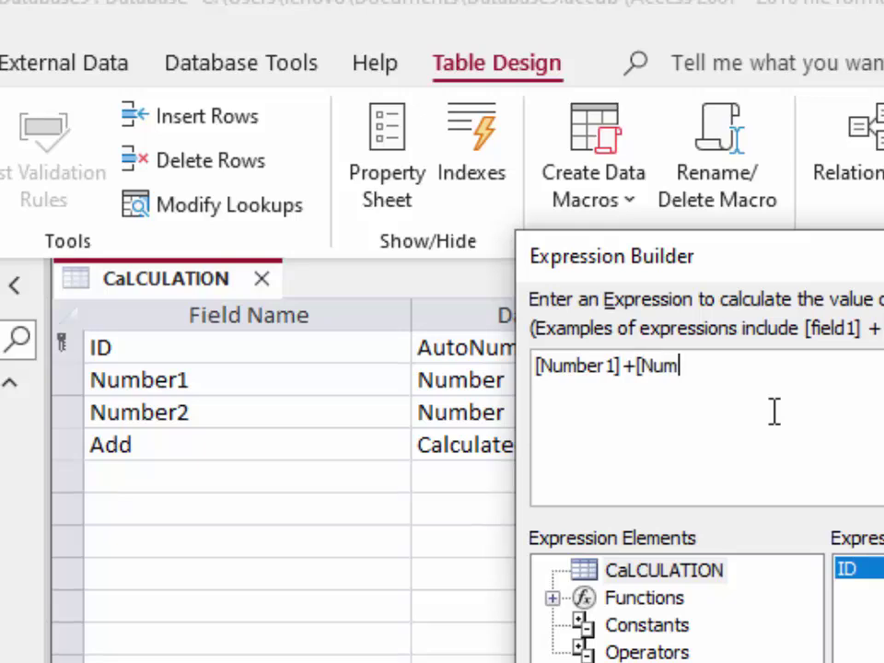
pyautogui.write('ber')
pyautogui.write('2')
pyautogui.write(']')
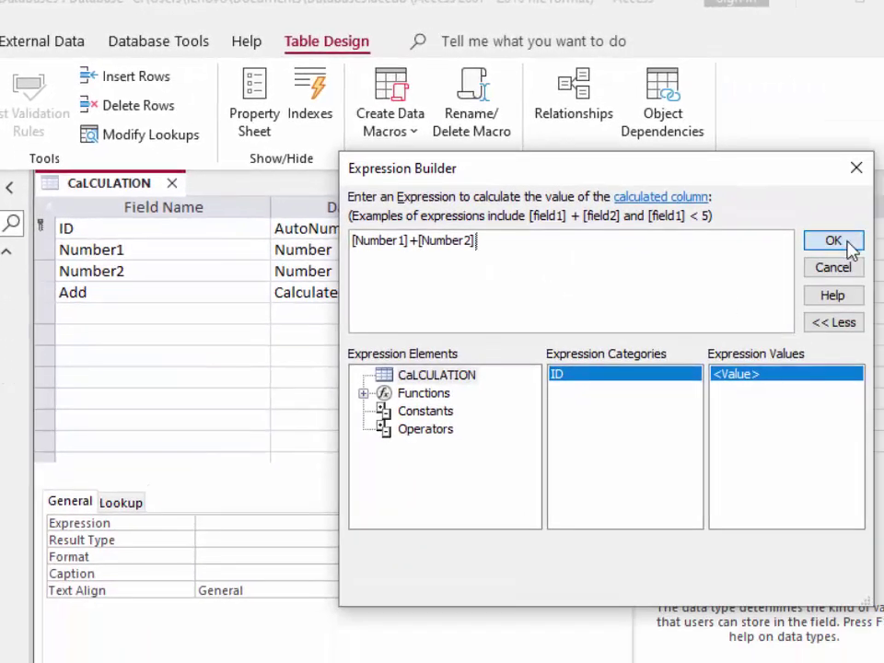
pyautogui.click(832, 241)
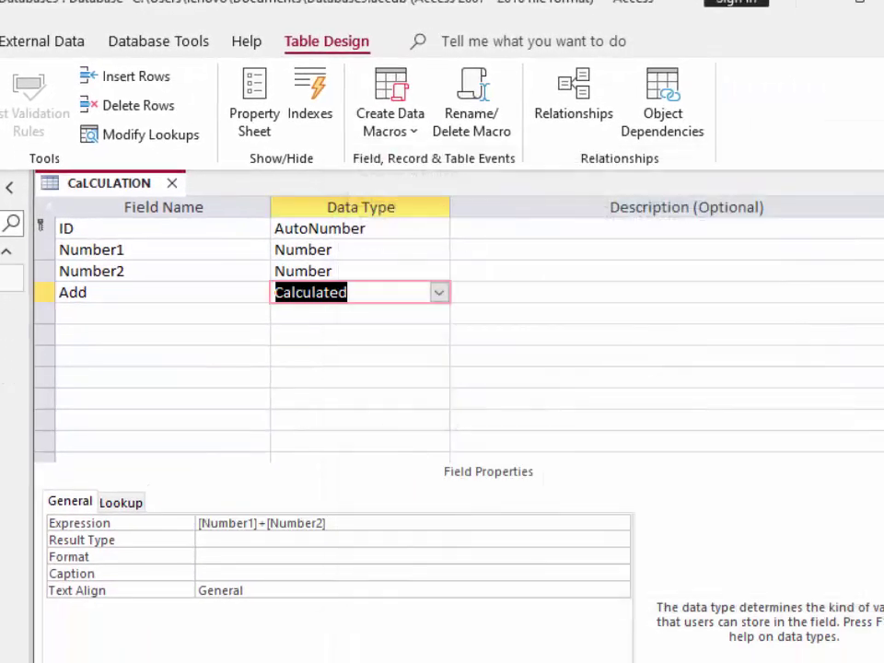
pyautogui.click(121, 315)
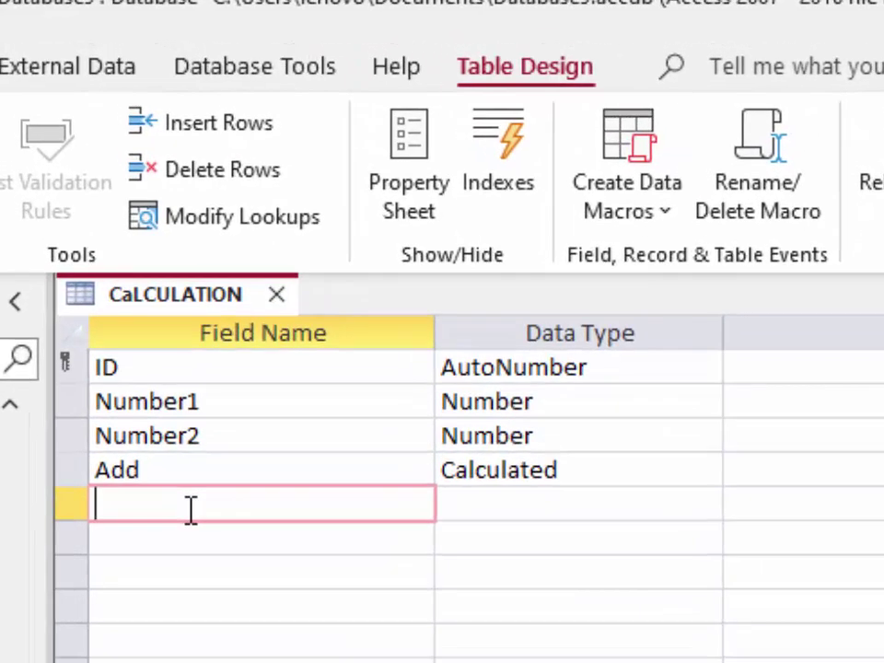
# Step: Add a Calculated field named Sub with expression [Number1]-[Number2]
pyautogui.write('Sub')
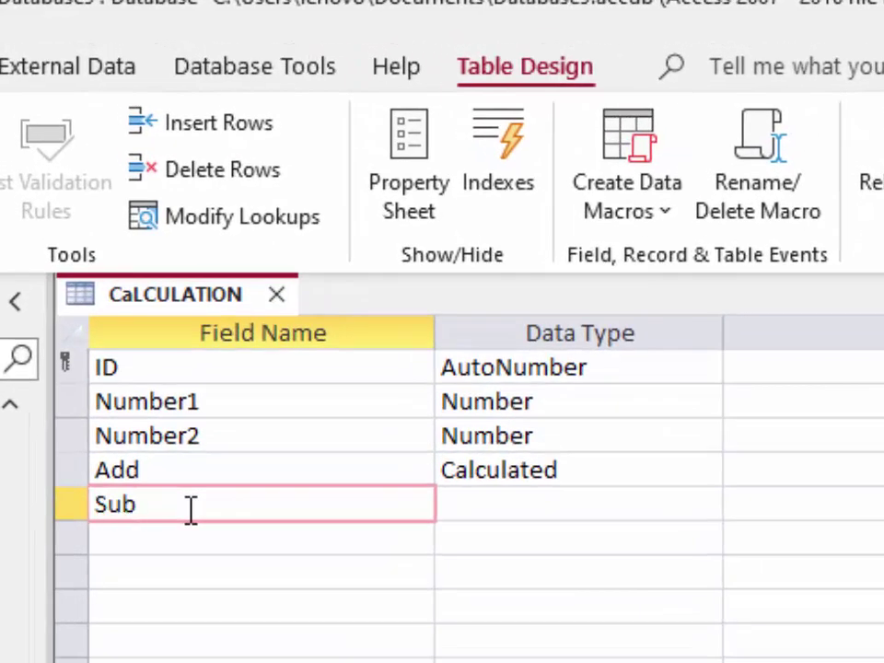
pyautogui.click(544, 510)
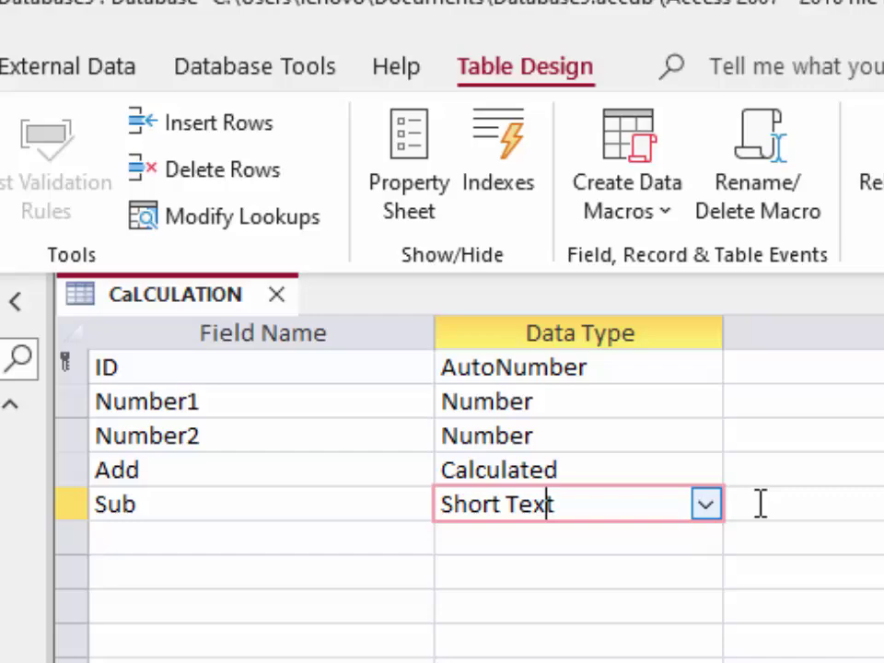
pyautogui.click(706, 506)
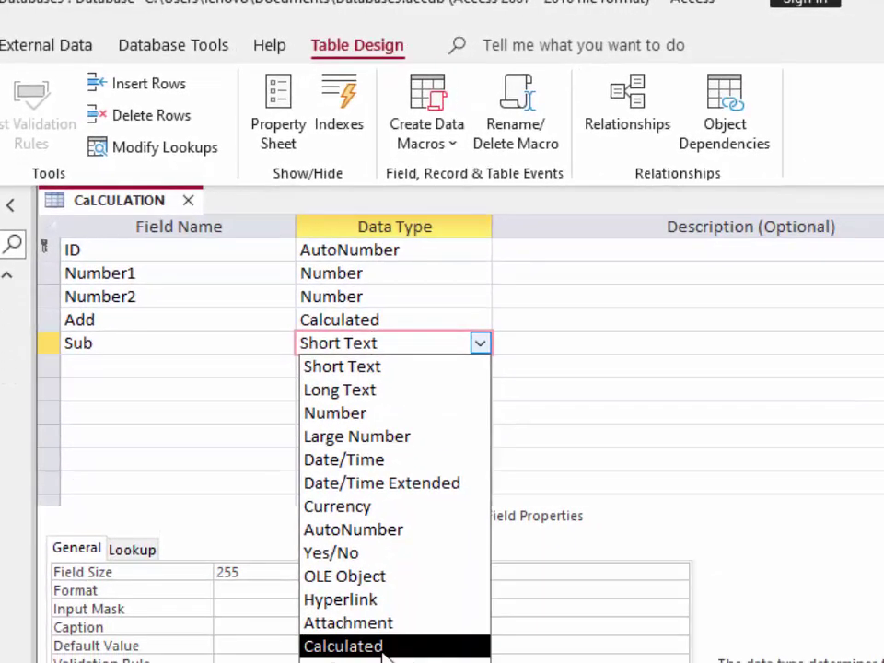
pyautogui.click(384, 648)
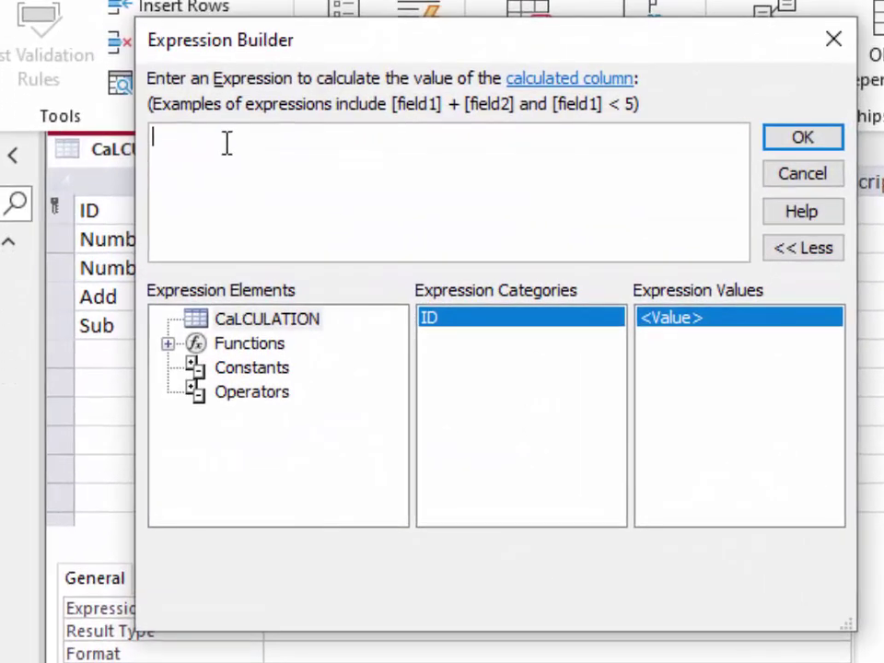
pyautogui.write('[N')
pyautogui.write('umber 1')
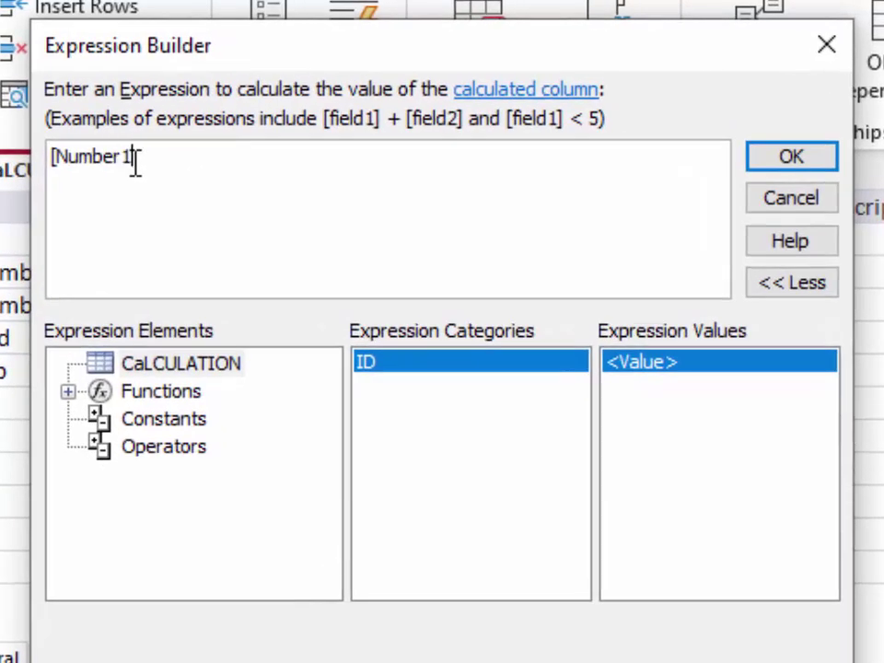
pyautogui.write(']-[')
pyautogui.write('Numb')
pyautogui.write('er 2]')
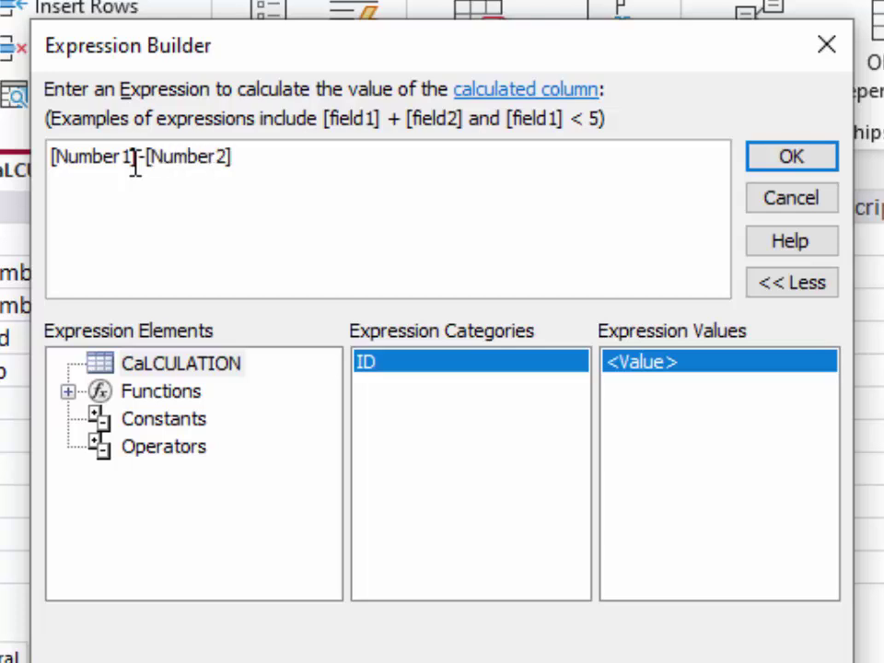
pyautogui.click(813, 157)
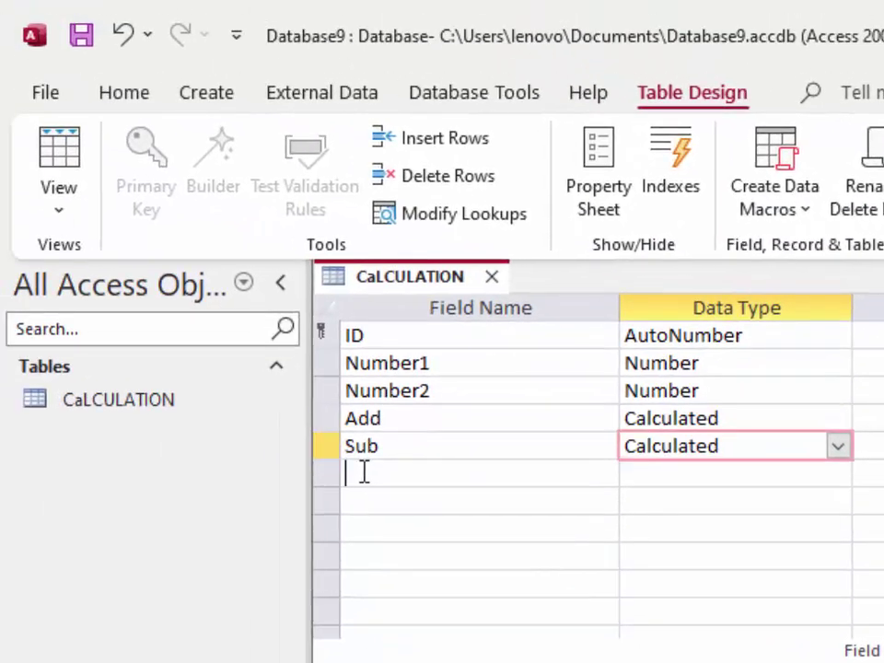
# Step: Add a Calculated field named Multiply with expression [Number1]/[Number2]
pyautogui.click(364, 471)
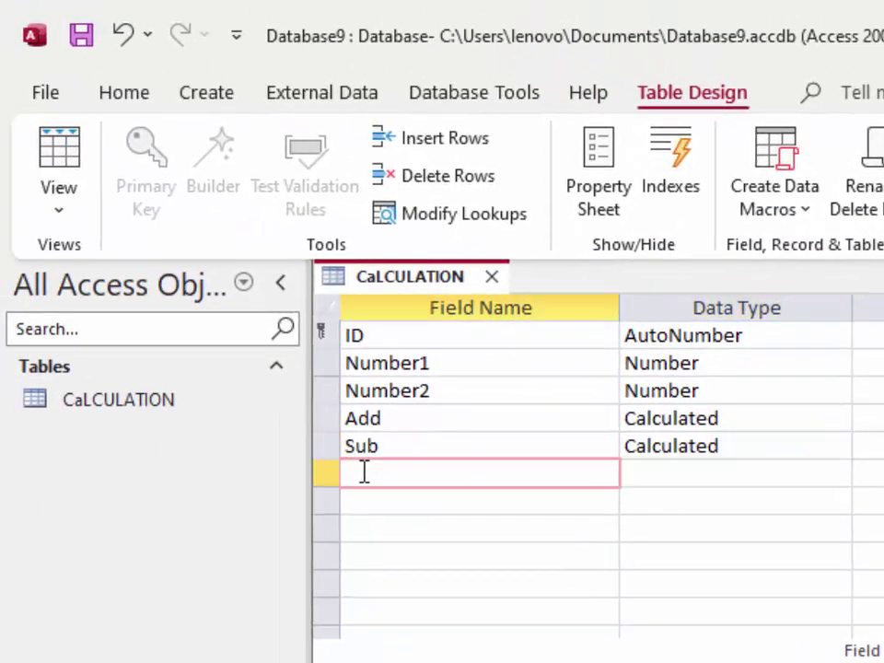
pyautogui.write('Mult')
pyautogui.write('iply')
pyautogui.click(645, 475)
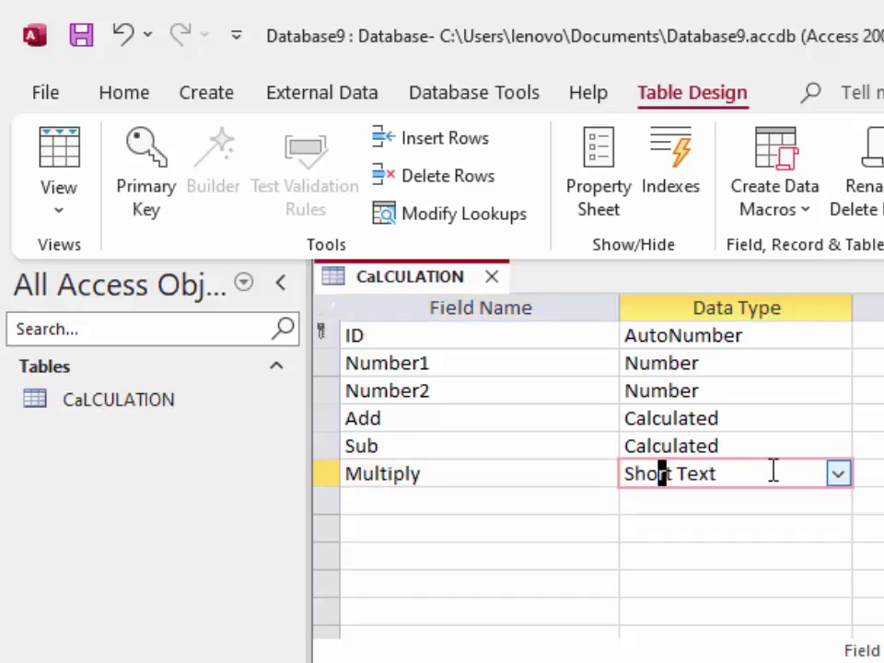
pyautogui.click(837, 473)
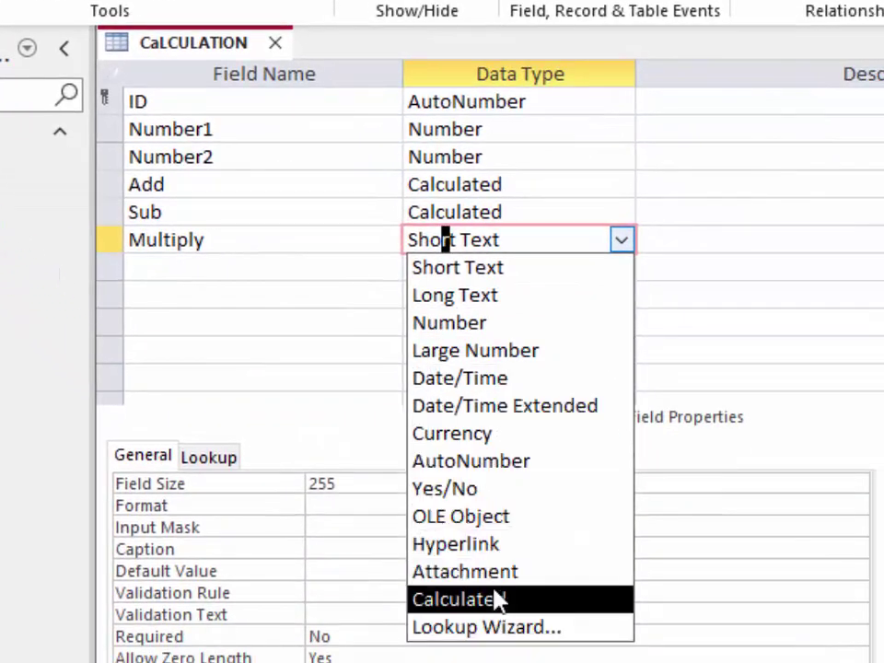
pyautogui.click(498, 599)
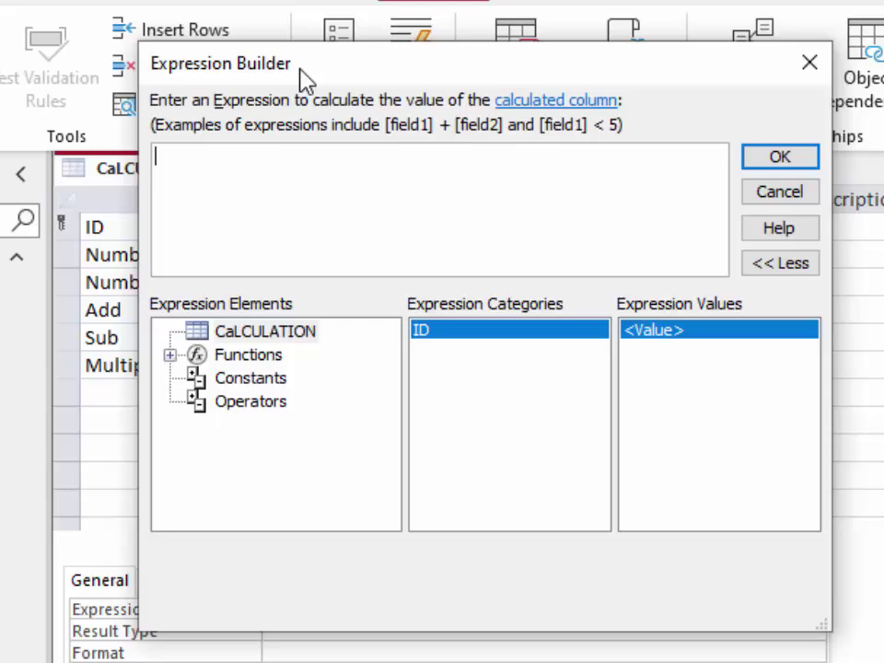
pyautogui.moveTo(307, 81); pyautogui.dragTo(501, 204)
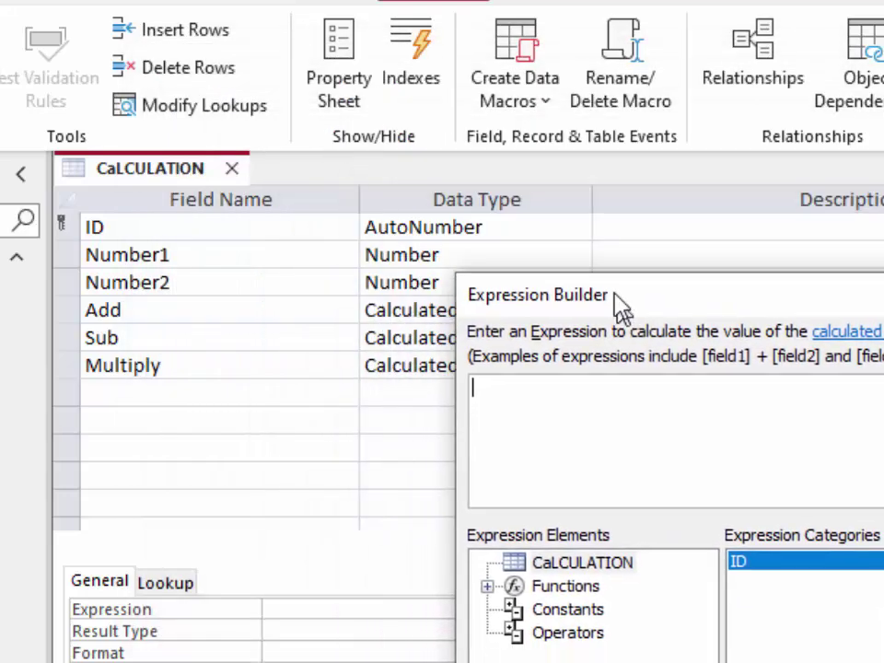
pyautogui.moveTo(502, 204); pyautogui.dragTo(545, 204)
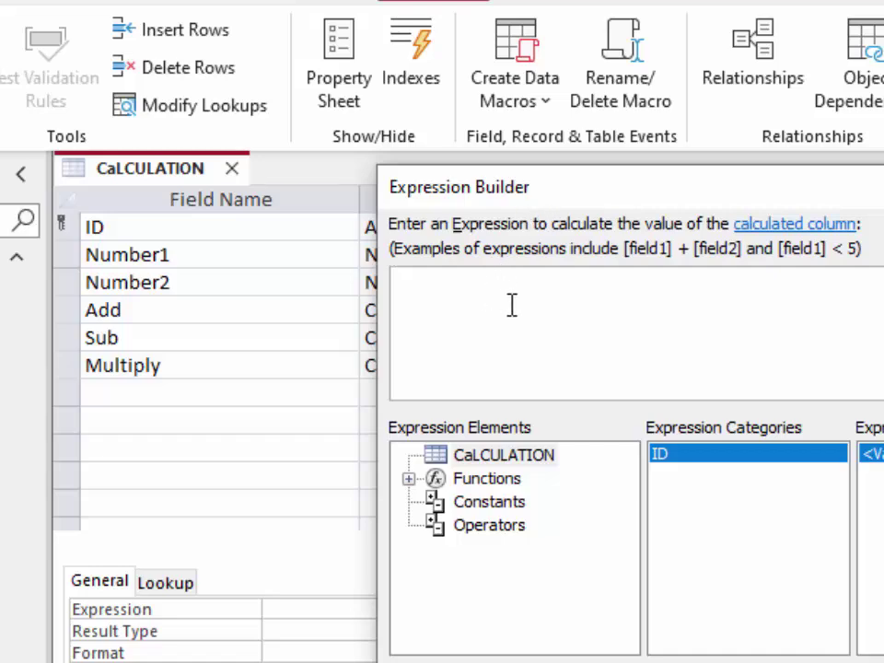
pyautogui.write('[')
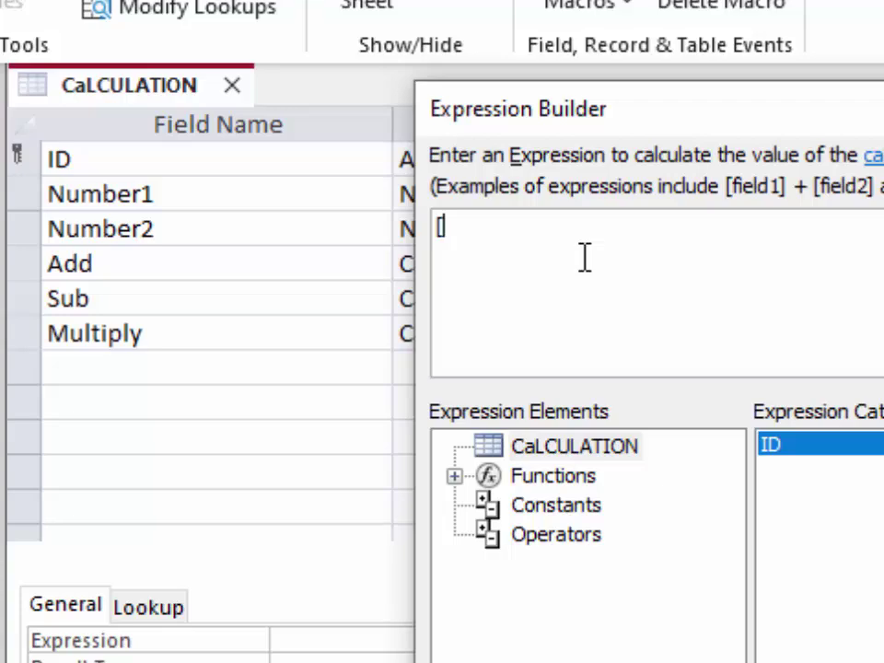
pyautogui.write('Numb')
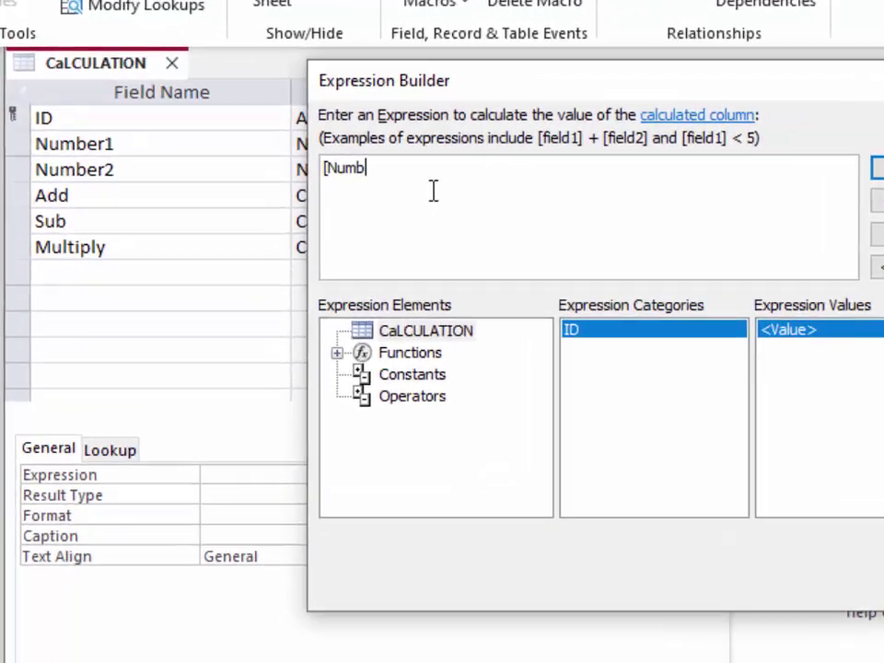
pyautogui.write('er')
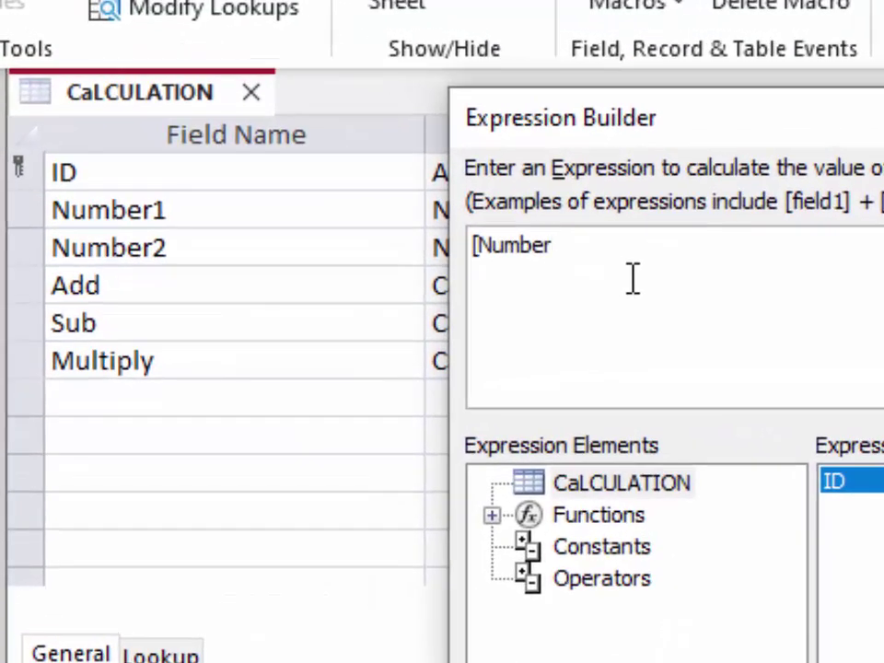
pyautogui.write('1]/')
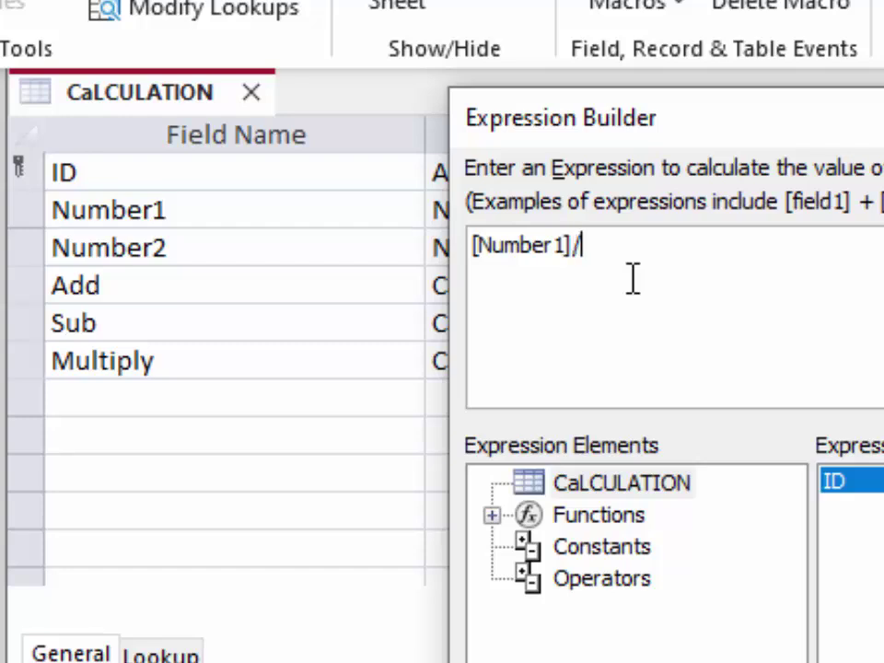
pyautogui.write('[')
pyautogui.write('Number')
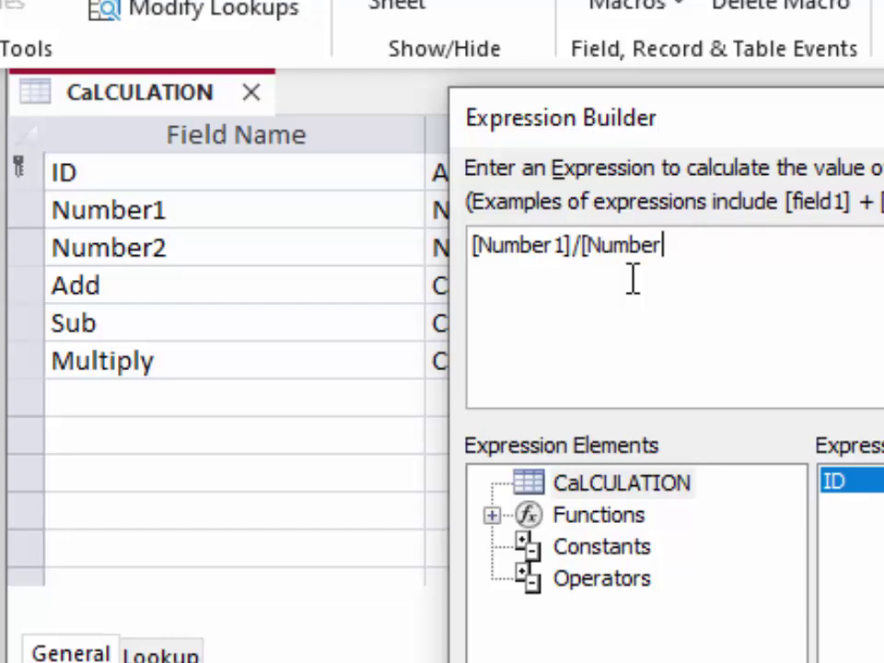
pyautogui.write('2]')
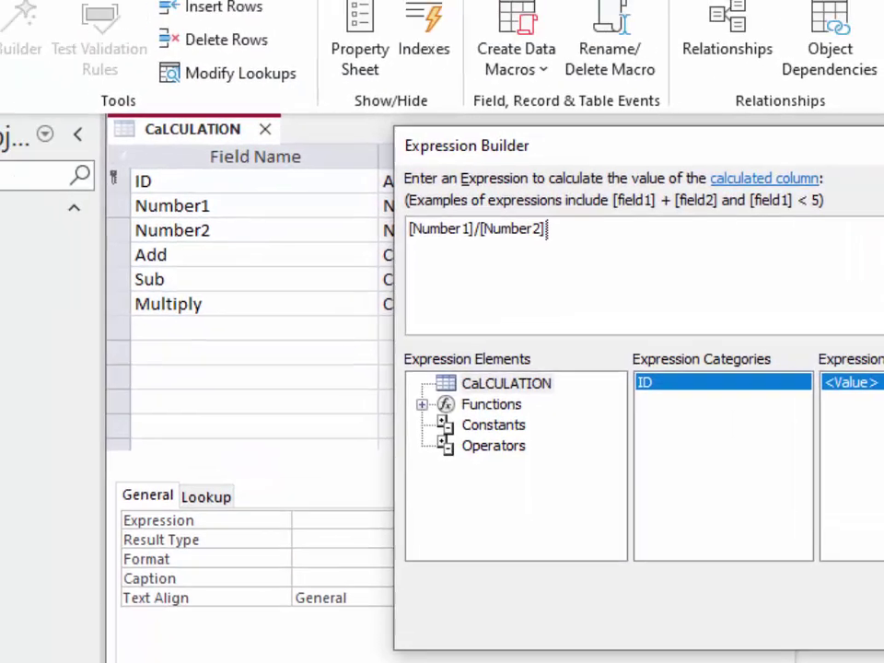
pyautogui.click(810, 150)
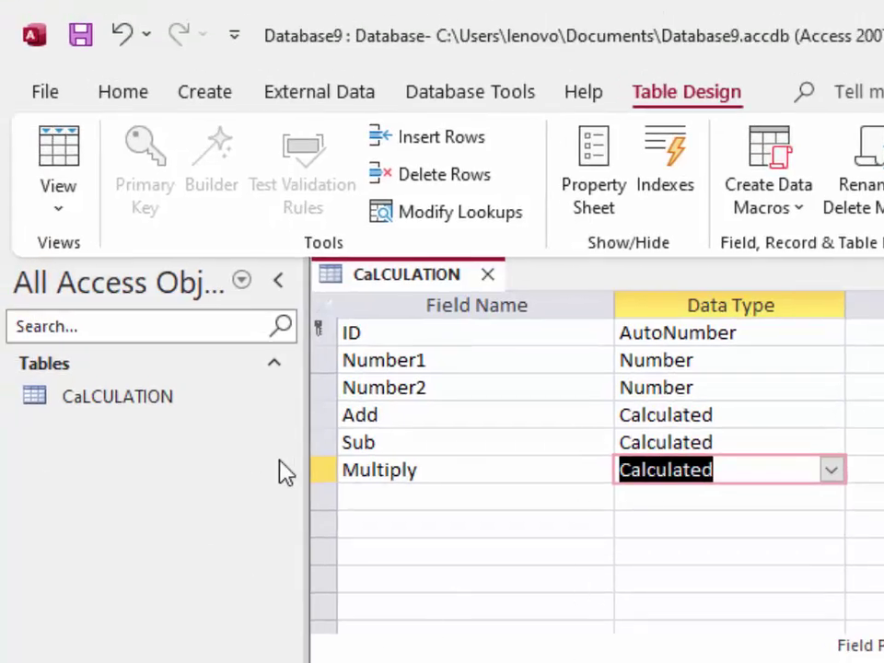
# Step: Add a Calculated field named Div with expression [Number1]/[Number2]
pyautogui.click(381, 498)
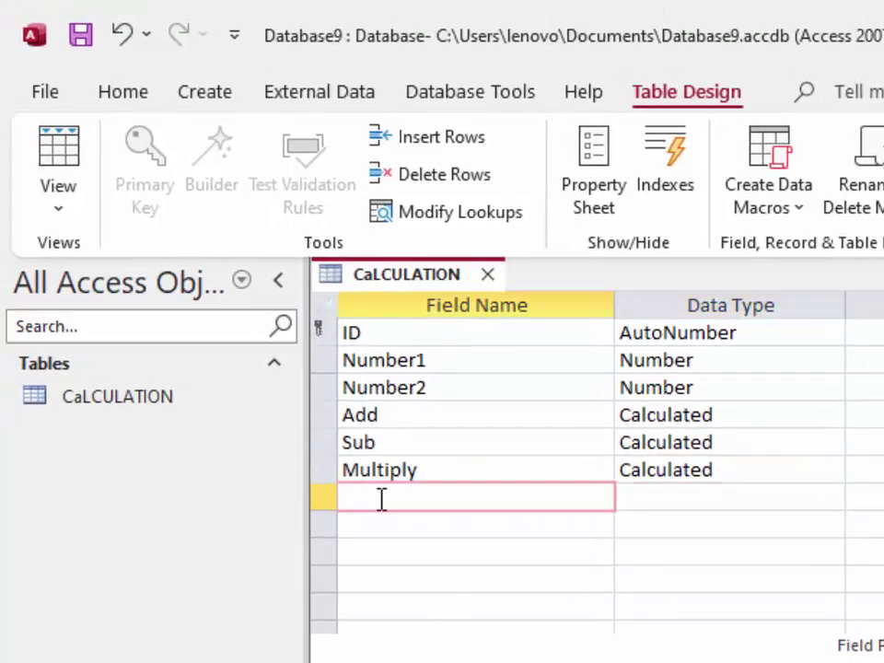
pyautogui.write('Div')
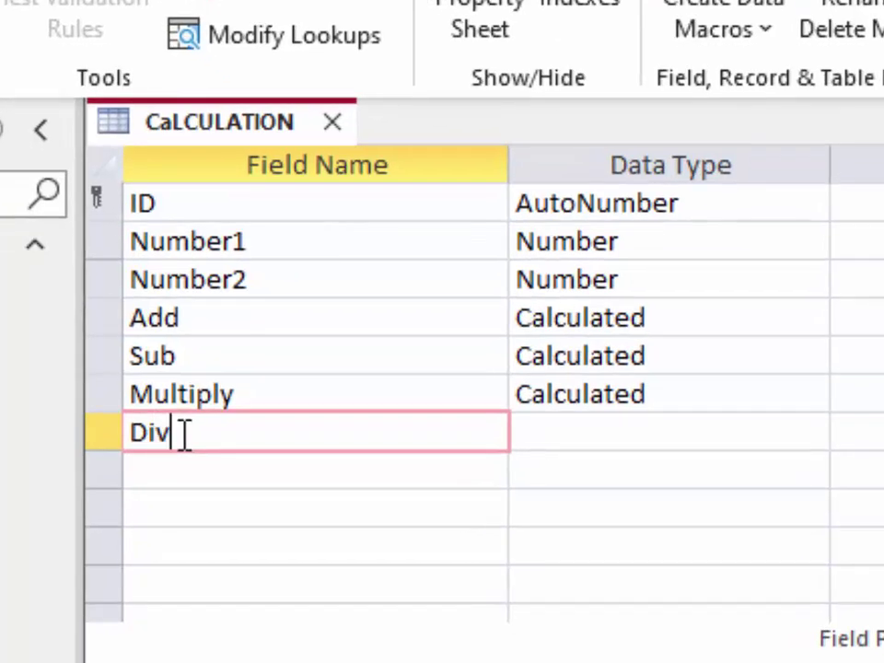
pyautogui.click(717, 434)
pyautogui.click(810, 433)
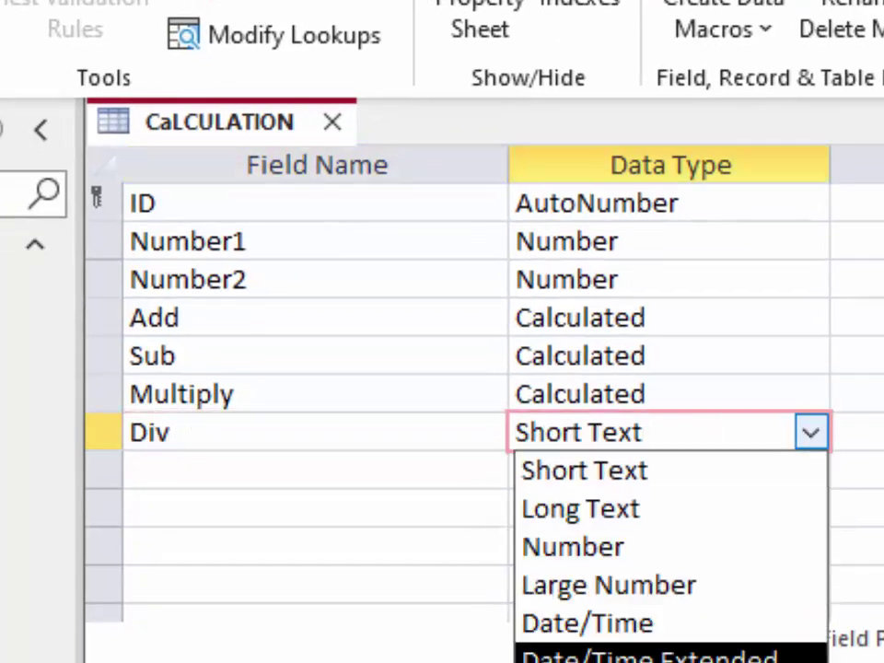
pyautogui.click(580, 662)
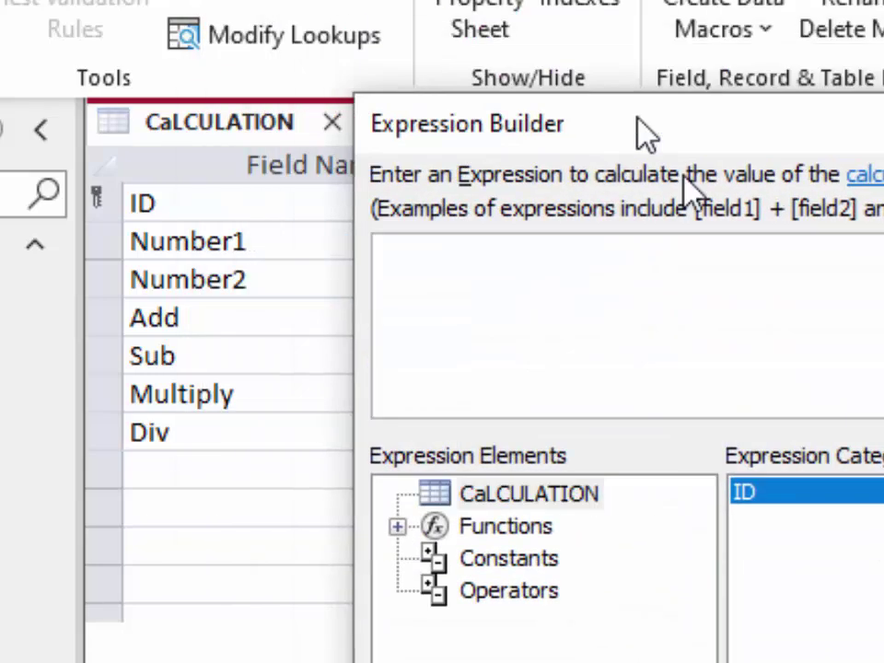
pyautogui.moveTo(647, 135); pyautogui.dragTo(833, 158)
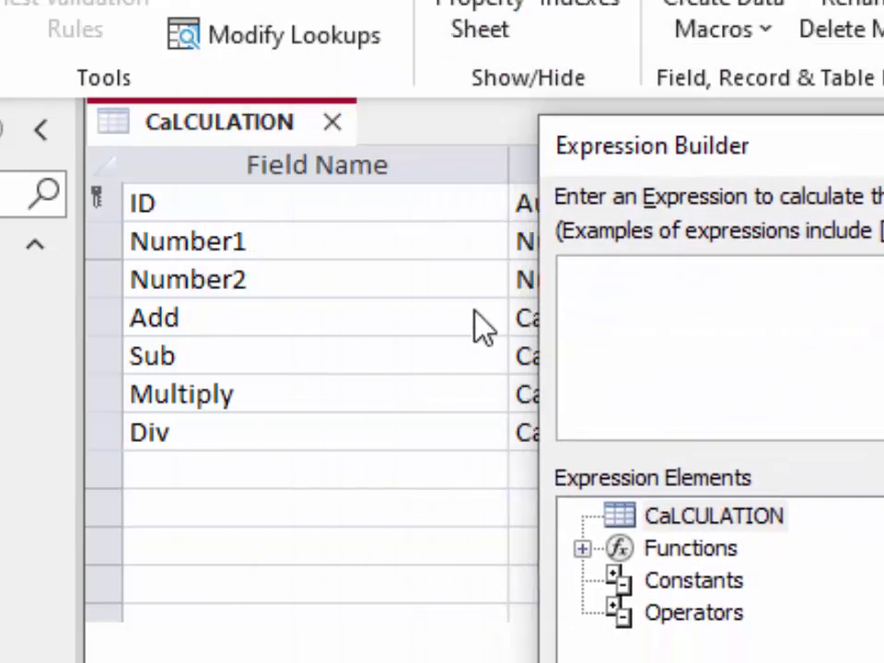
pyautogui.write('[')
pyautogui.write('Number')
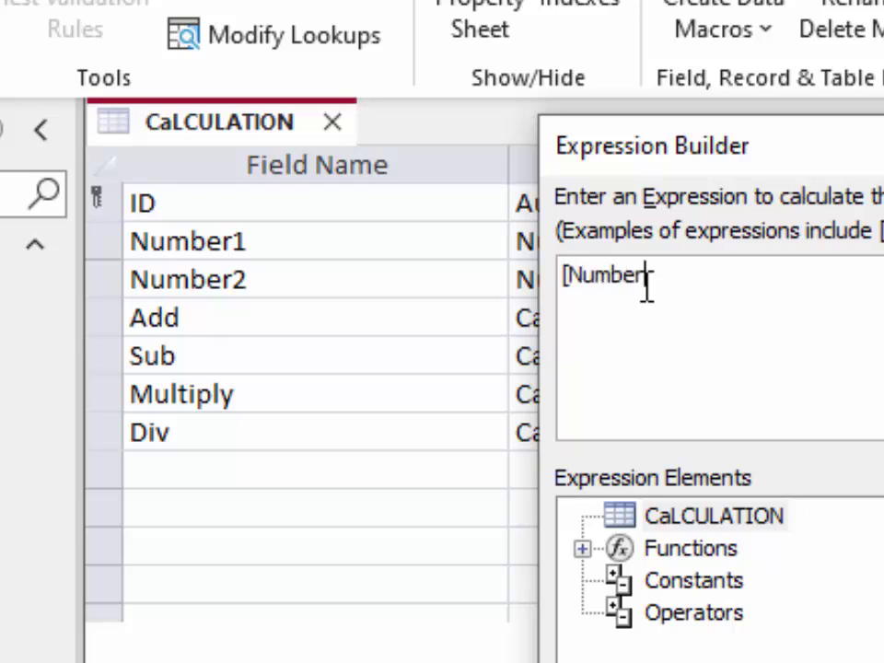
pyautogui.write('1]')
pyautogui.write('/[')
pyautogui.write('Numb')
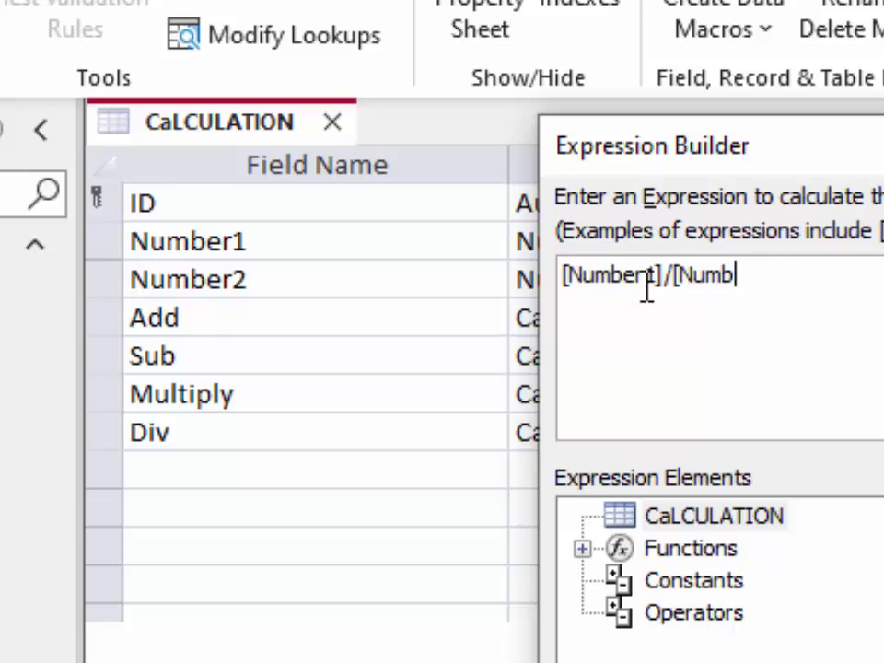
pyautogui.write('er2')
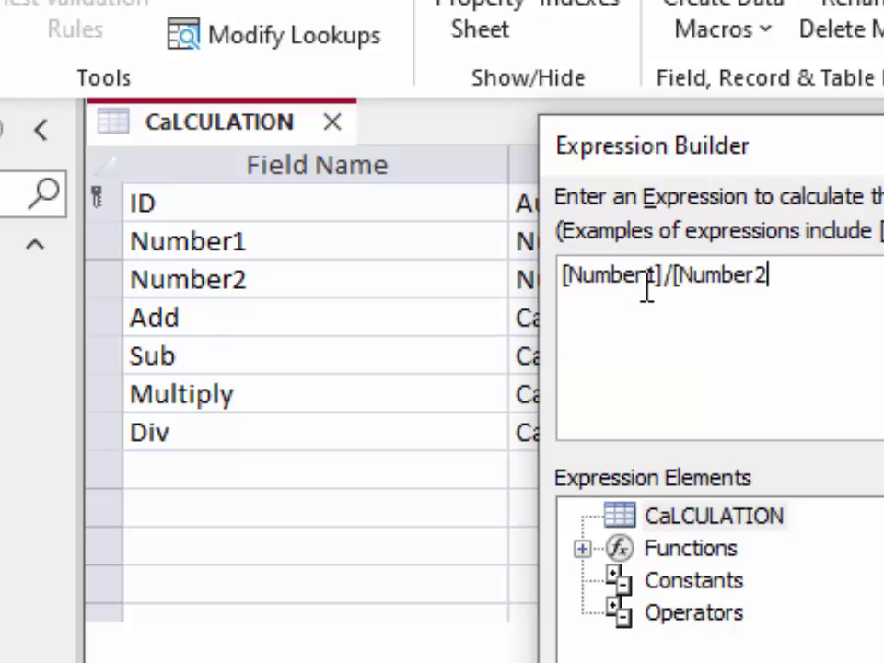
pyautogui.write(']')
pyautogui.press('Return')
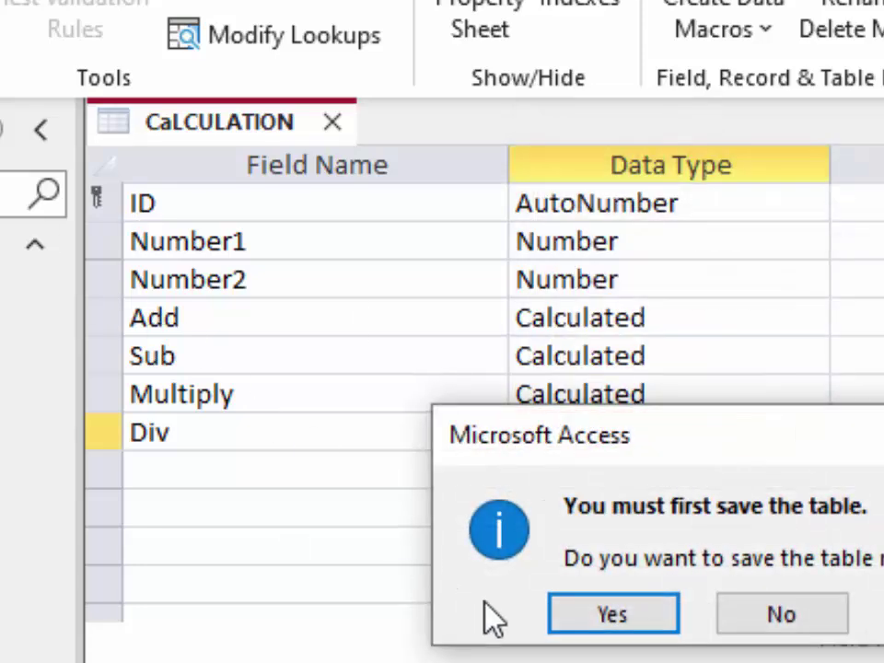
# Step: Save the table, then enter Number1 7 and Number2 2, giving 9, 5, 3.5, 3.5
pyautogui.click(567, 626)
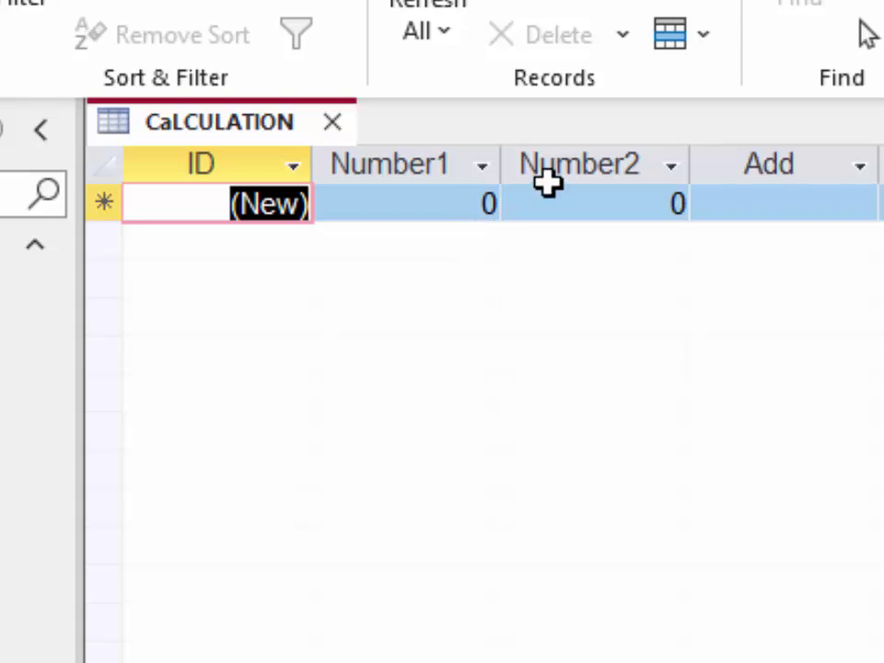
pyautogui.click(458, 201)
pyautogui.moveTo(457, 201); pyautogui.dragTo(518, 206)
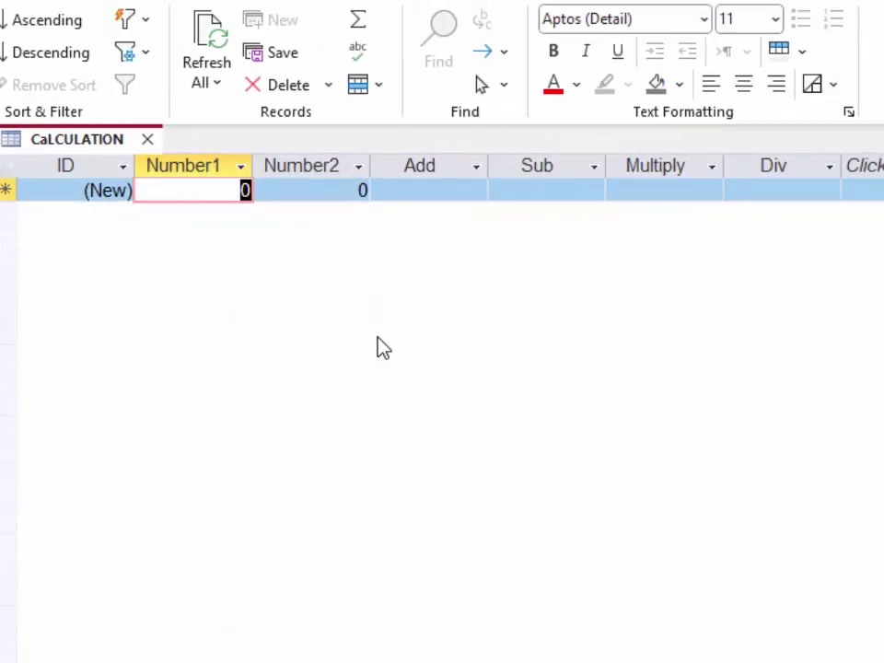
pyautogui.press('BackSpace')
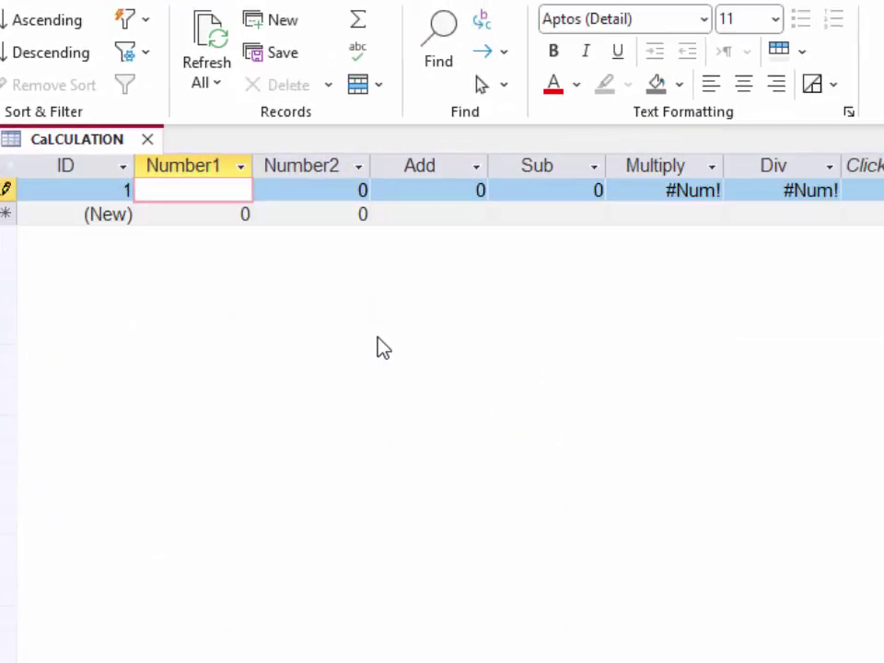
pyautogui.write('7')
pyautogui.press('Tab')
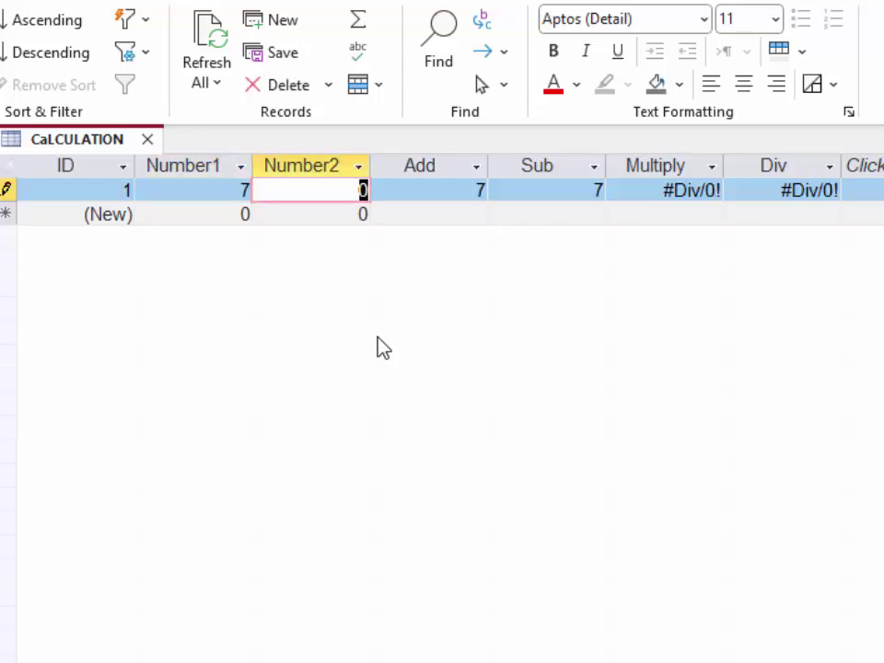
pyautogui.write('2')
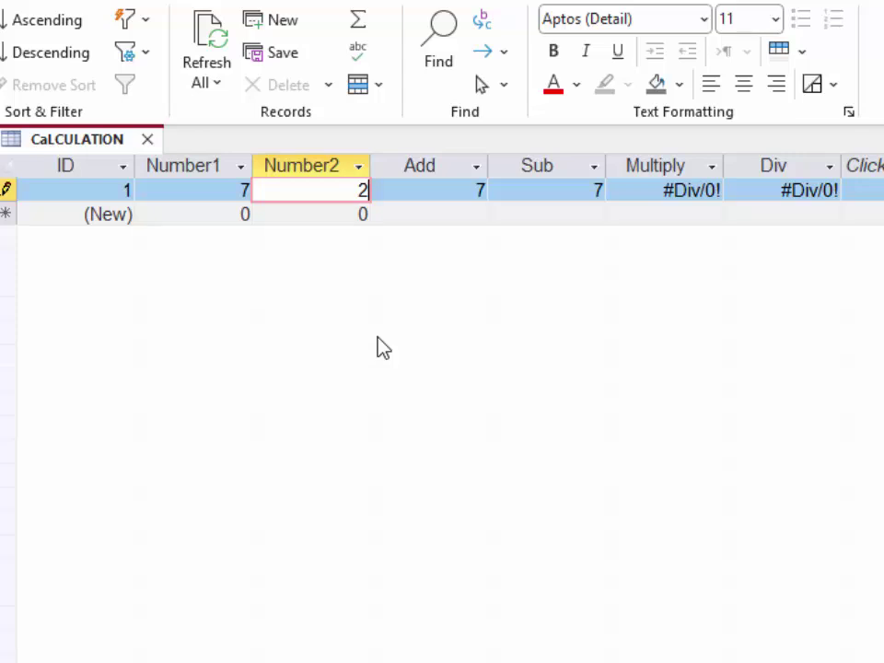
pyautogui.press('Tab')
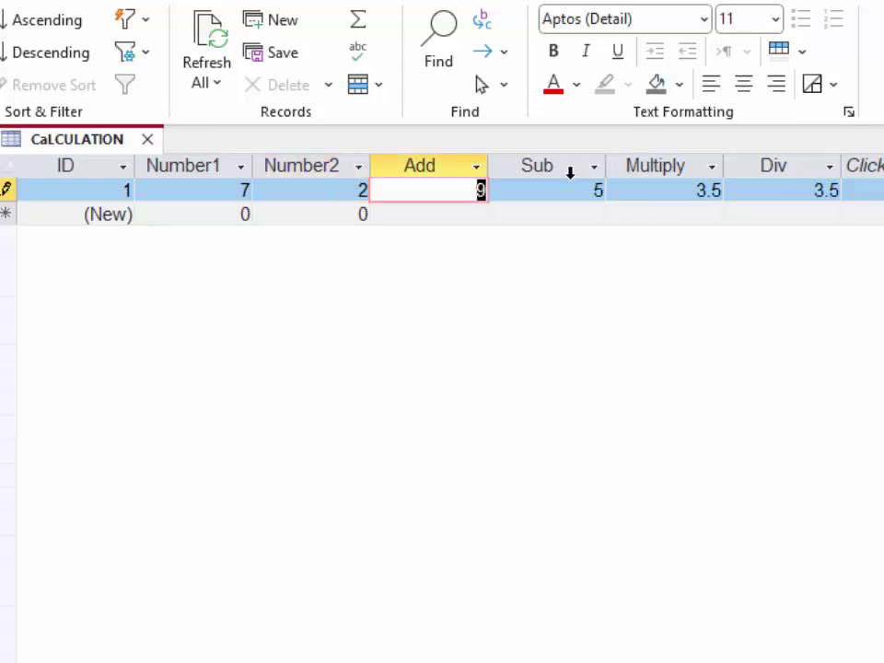
pyautogui.click(540, 190)
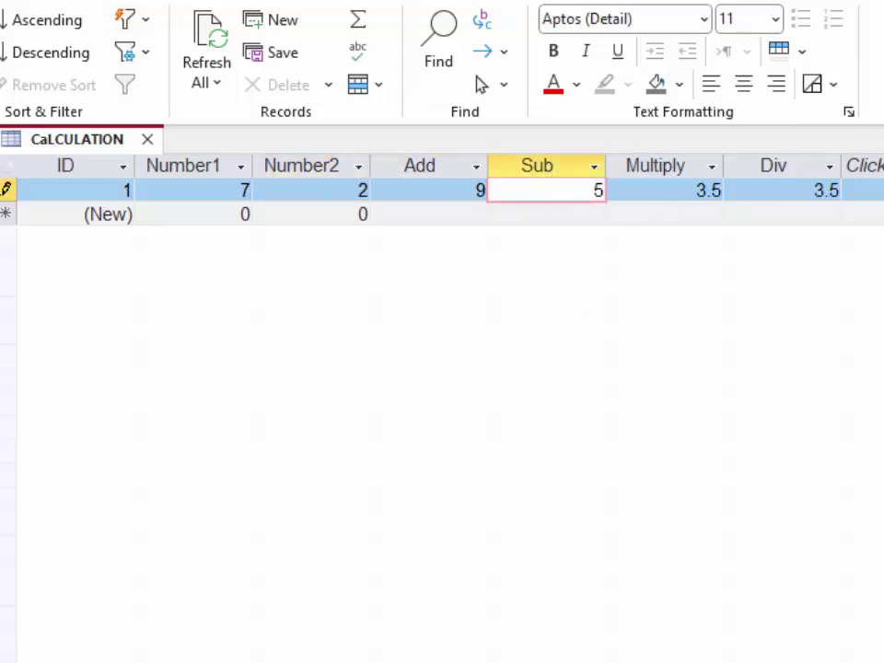
pyautogui.click(192, 217)
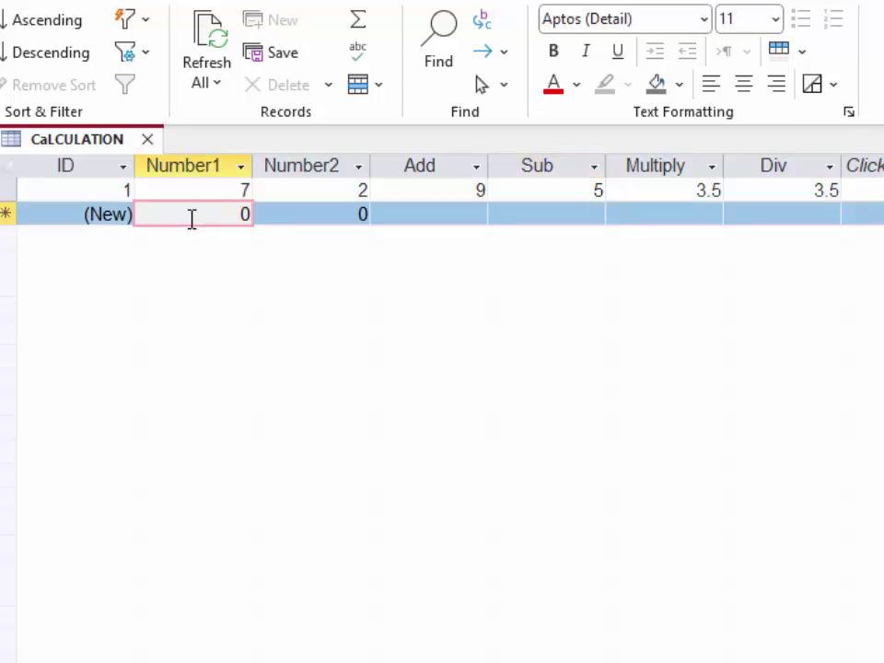
# Step: Enter the second record with Number1 98 and Number2 7
pyautogui.write('9')
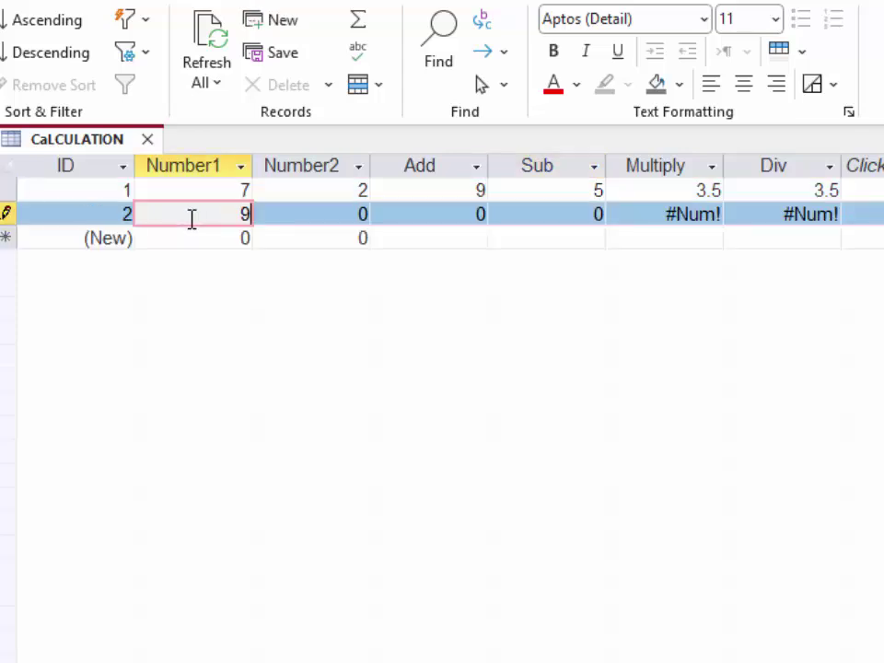
pyautogui.write('8')
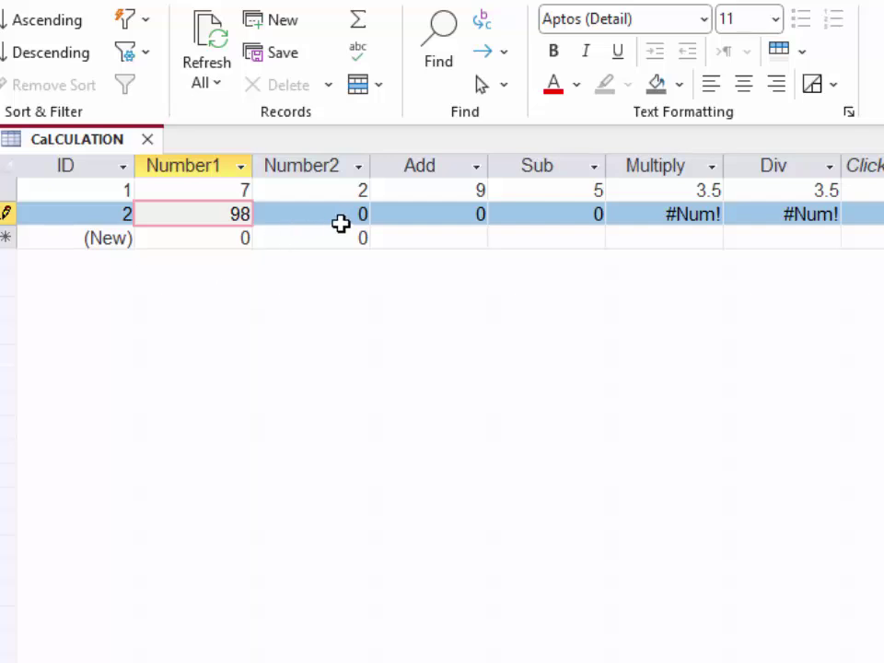
pyautogui.moveTo(337, 213); pyautogui.dragTo(386, 214)
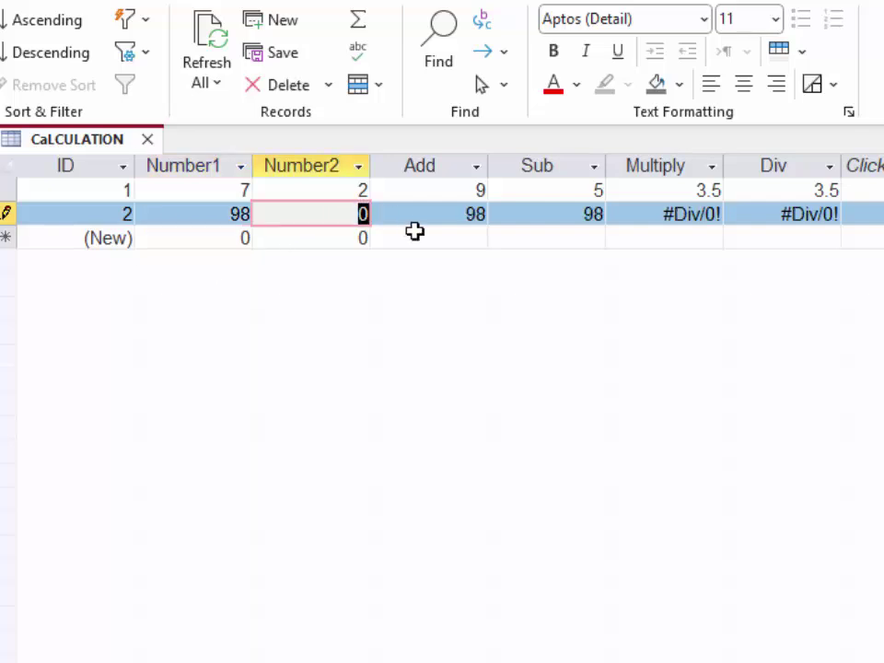
pyautogui.press('BackSpace')
pyautogui.write('7')
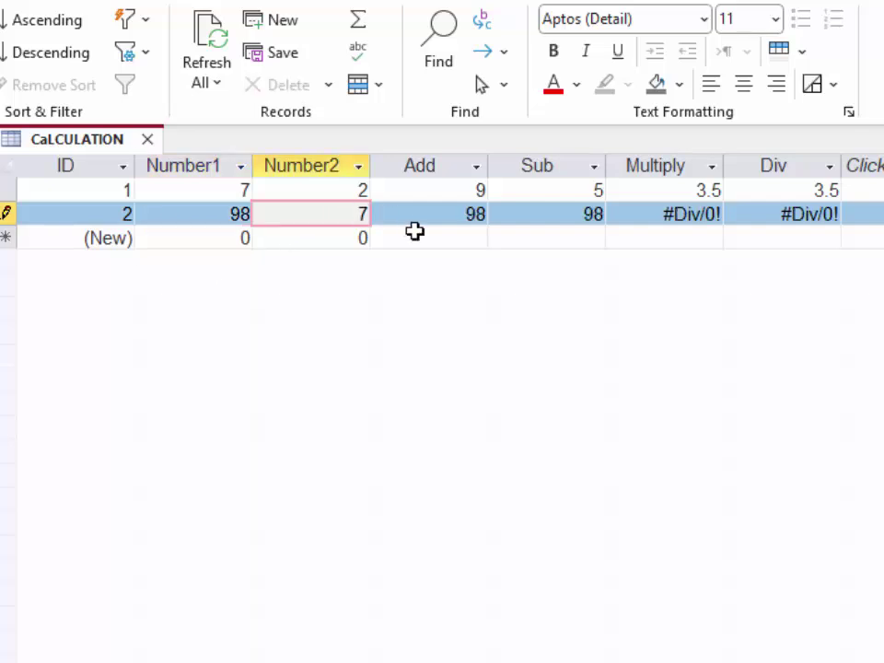
pyautogui.press('Tab')
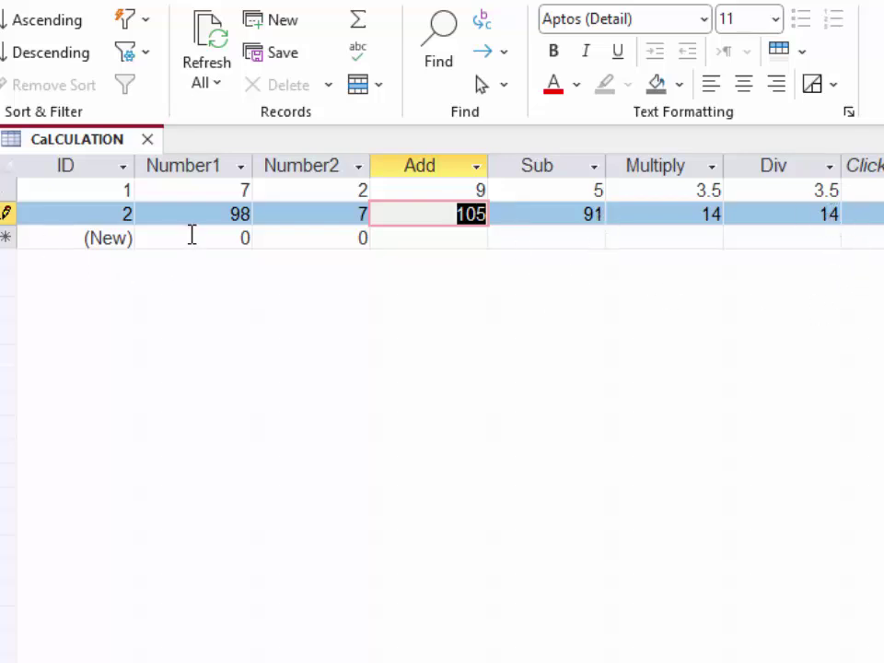
# Step: Enter the third record with Number1 80.6 and Number2 7.2
pyautogui.doubleClick(230, 237)
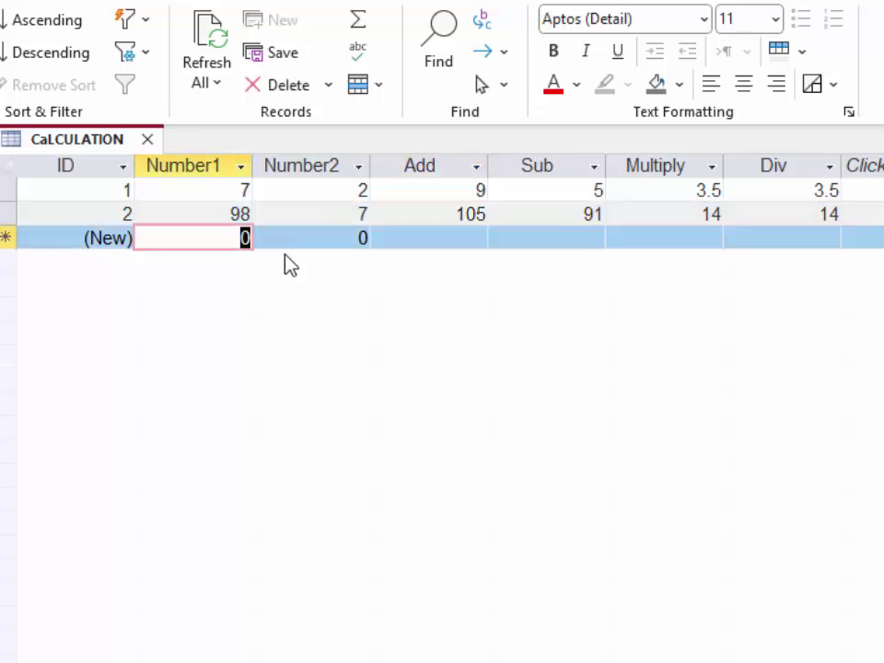
pyautogui.press('BackSpace')
pyautogui.write('80')
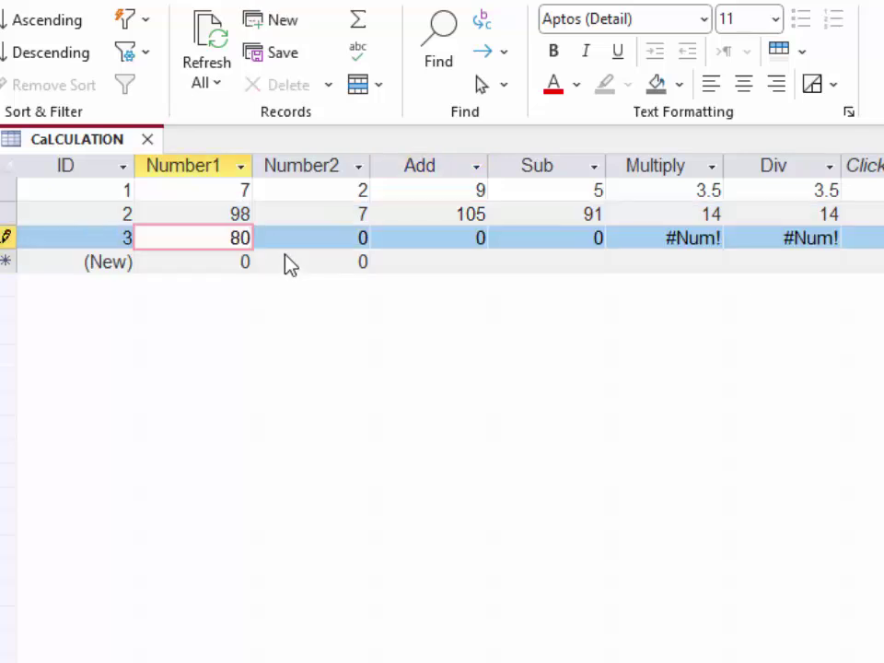
pyautogui.write('.6')
pyautogui.press('Tab')
pyautogui.write('7')
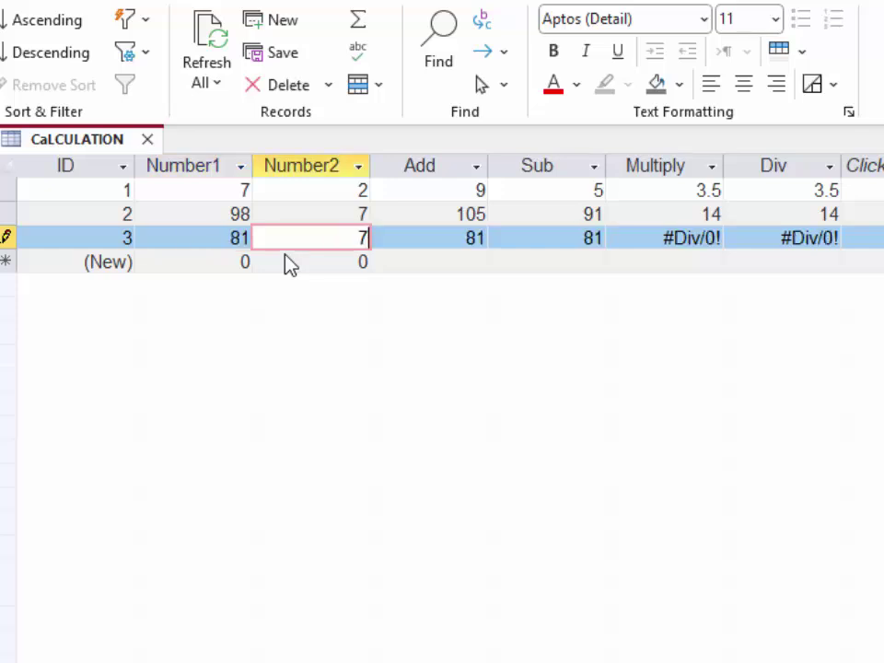
pyautogui.write('.')
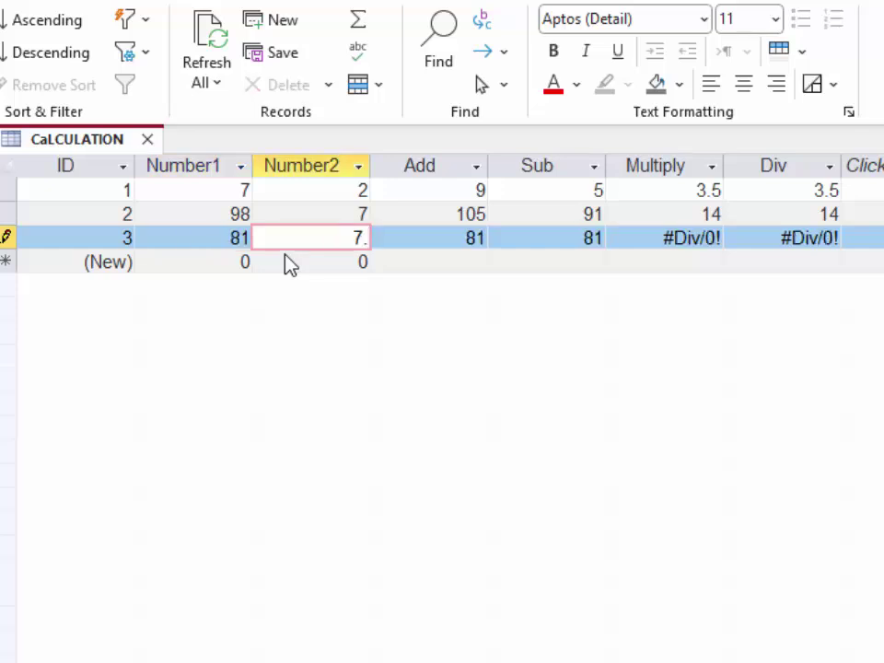
pyautogui.write('2')
pyautogui.press('Tab')
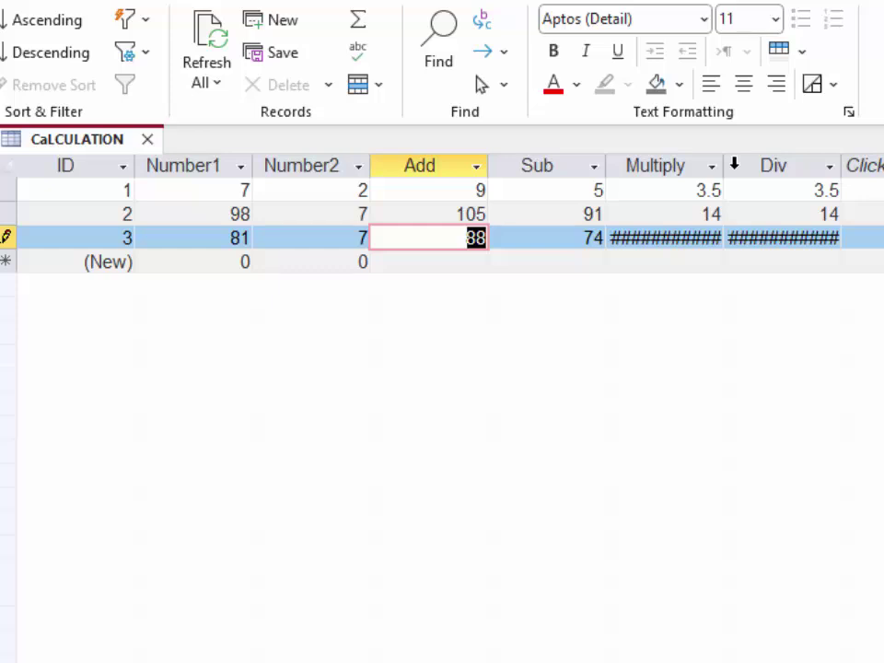
# Step: Widen the Multiply and Div columns so 11.5714285714286 shows in full
pyautogui.moveTo(724, 165); pyautogui.dragTo(755, 205)
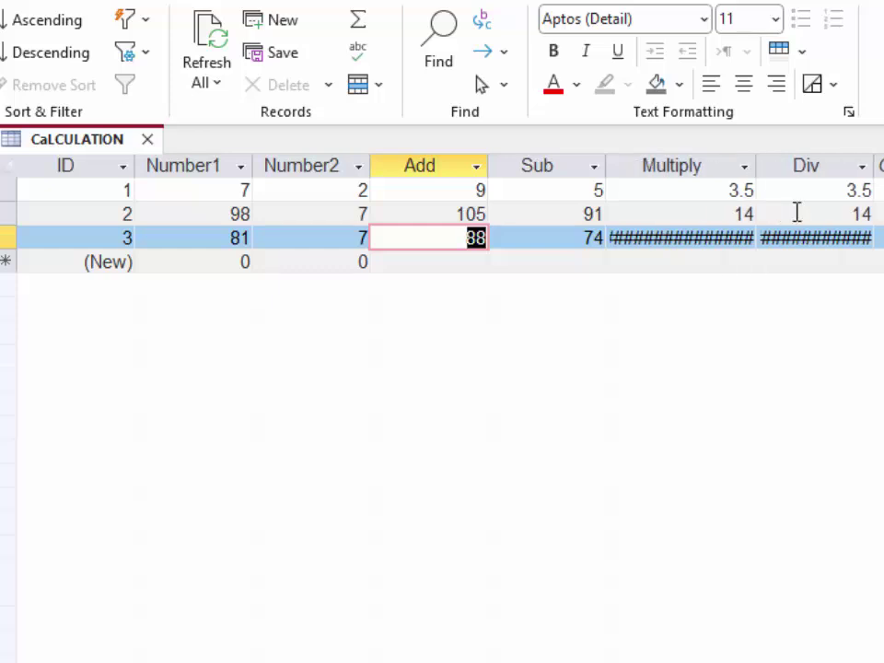
pyautogui.moveTo(875, 168); pyautogui.dragTo(882, 168)
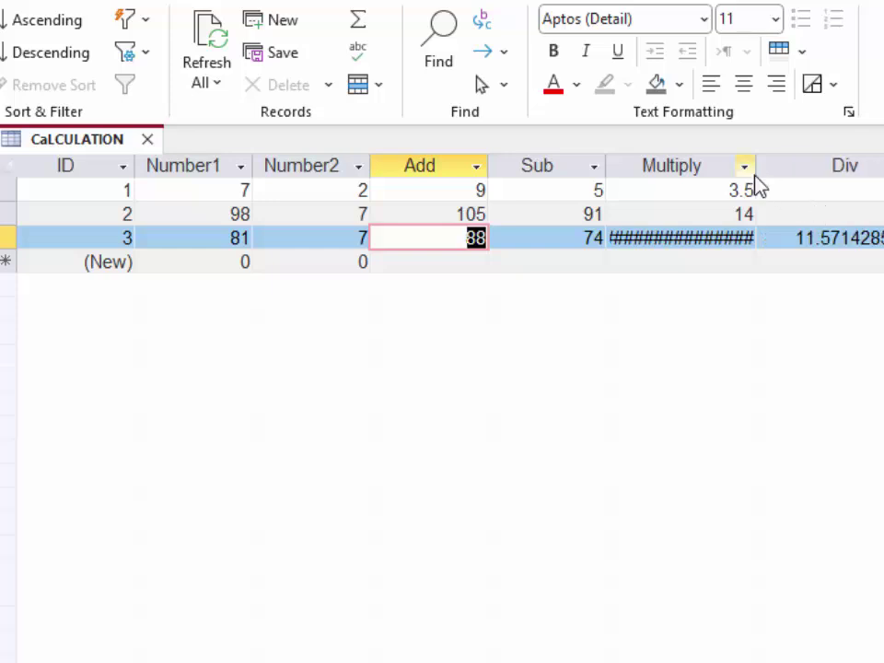
pyautogui.moveTo(754, 166); pyautogui.dragTo(830, 244)
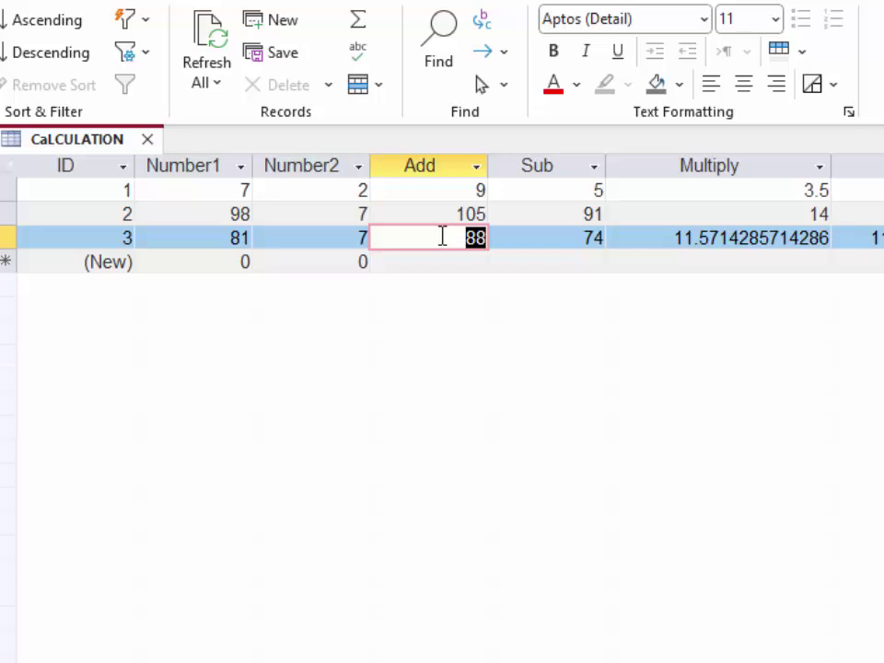
# Step: Select the value 81 in row 3's Number1 cell
pyautogui.click(213, 237)
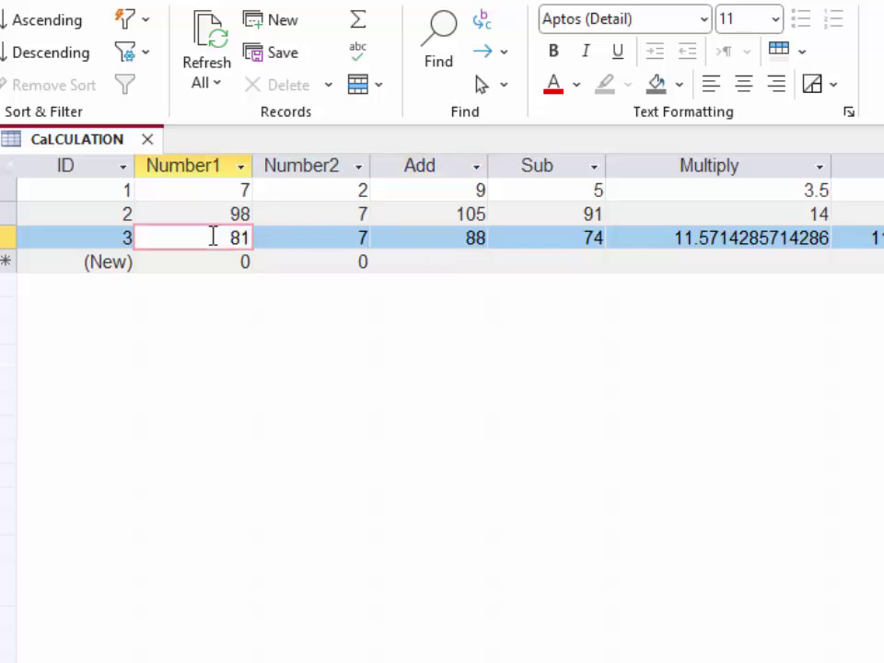
pyautogui.click(296, 265)
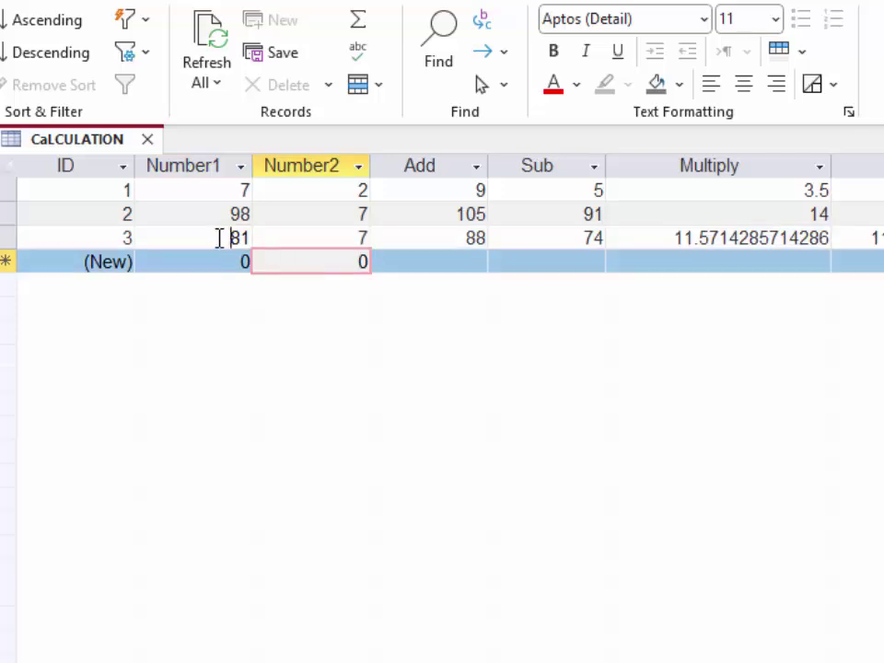
pyautogui.moveTo(219, 238); pyautogui.dragTo(256, 237)
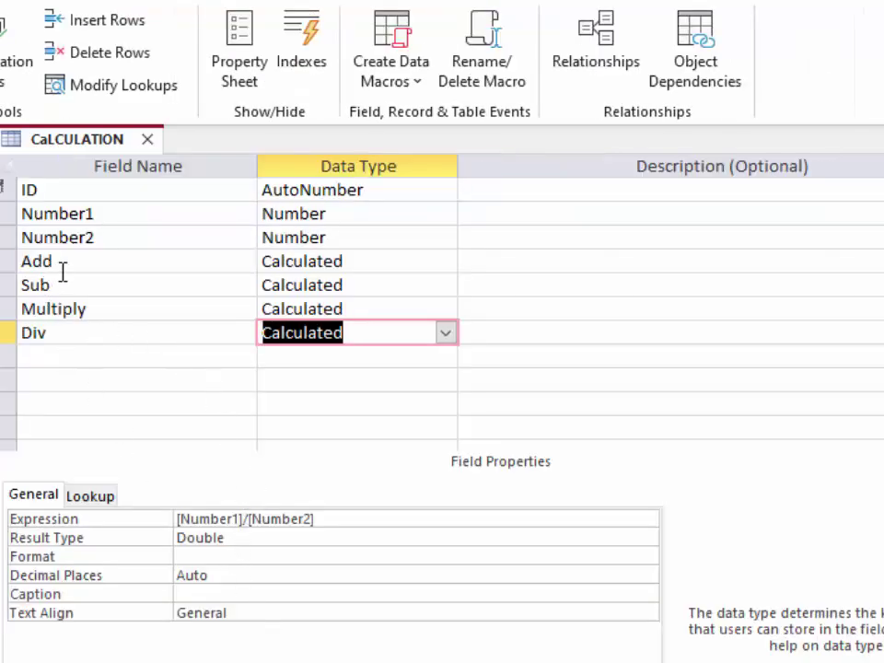
# Step: Change Number1's Field Size from Long Integer to Double
pyautogui.click(144, 266)
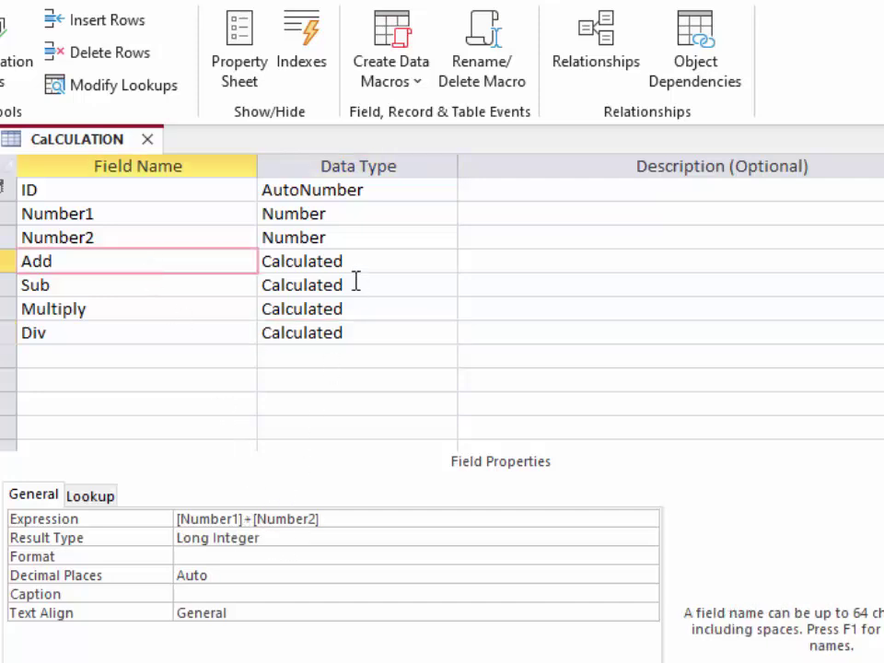
pyautogui.click(147, 215)
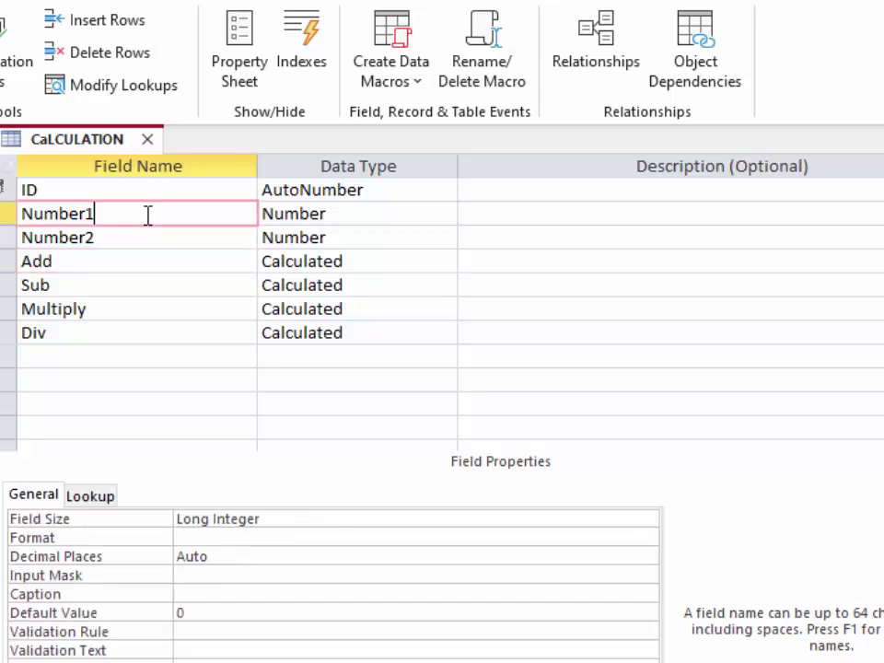
pyautogui.click(275, 517)
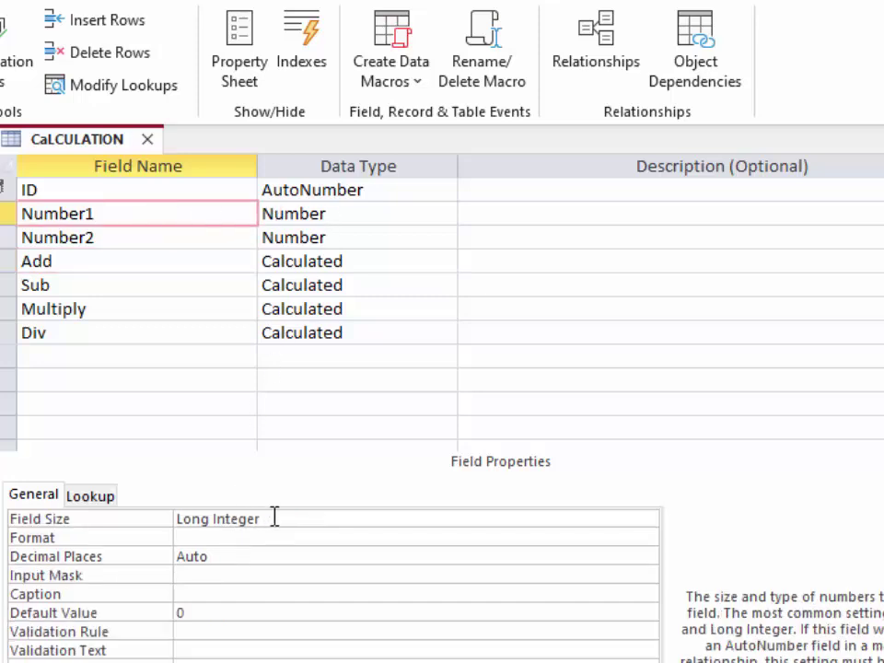
pyautogui.press('BackSpace')
pyautogui.write('double')
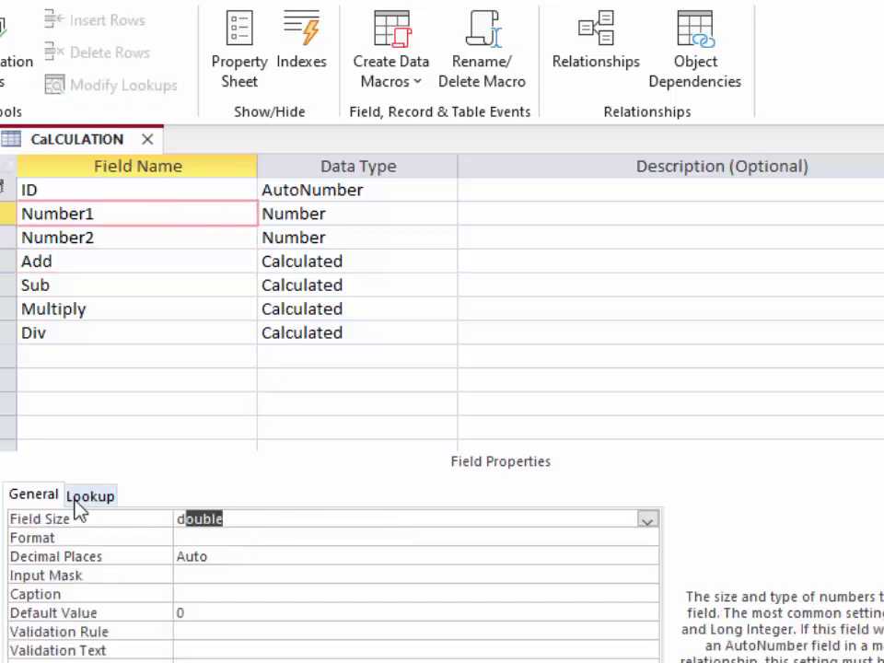
pyautogui.press('Return')
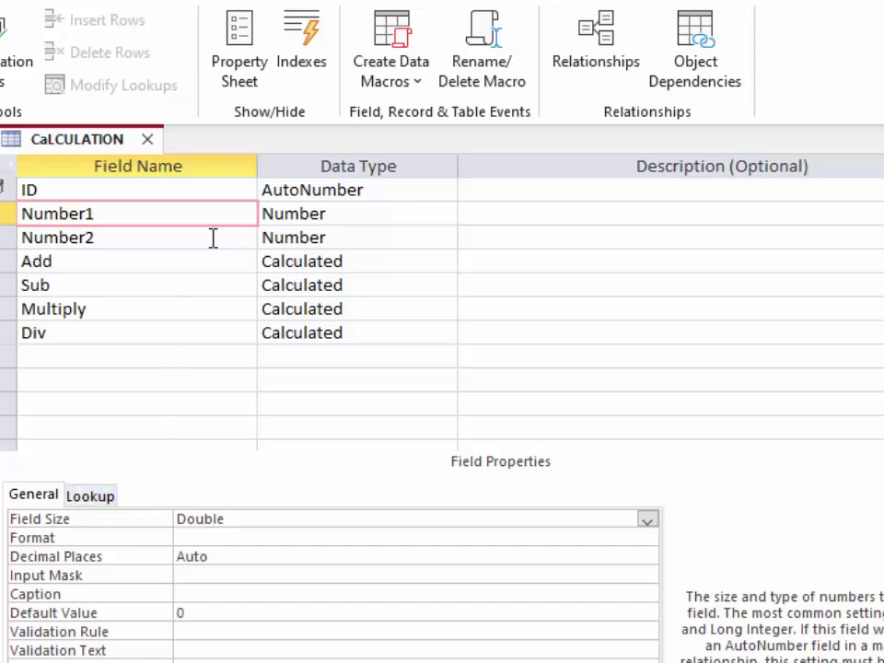
# Step: Set Number2's Field Size to Double, then save and accept both warnings to return to Datasheet view
pyautogui.click(213, 238)
pyautogui.moveTo(270, 517); pyautogui.dragTo(82, 518)
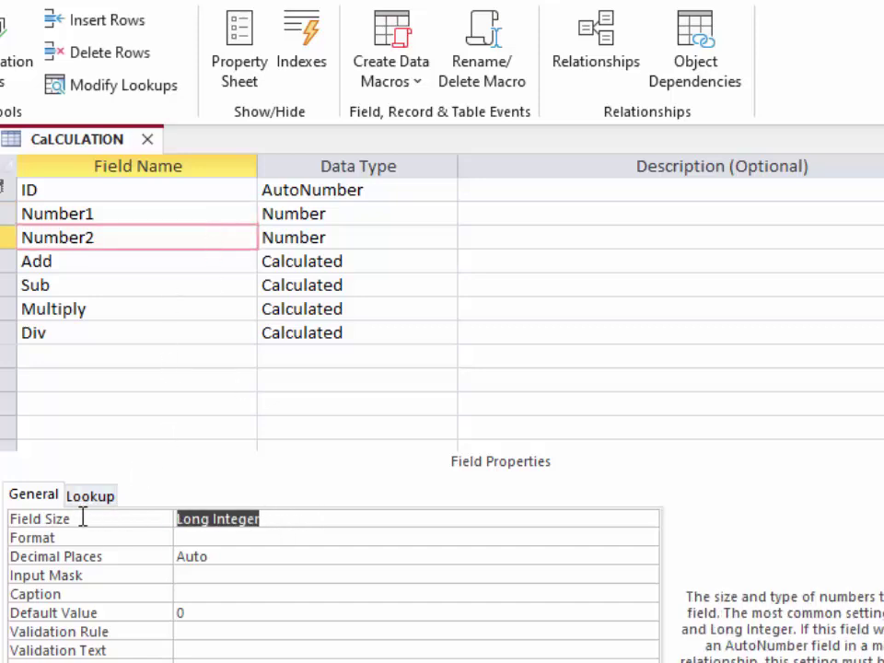
pyautogui.press('BackSpace')
pyautogui.write('double')
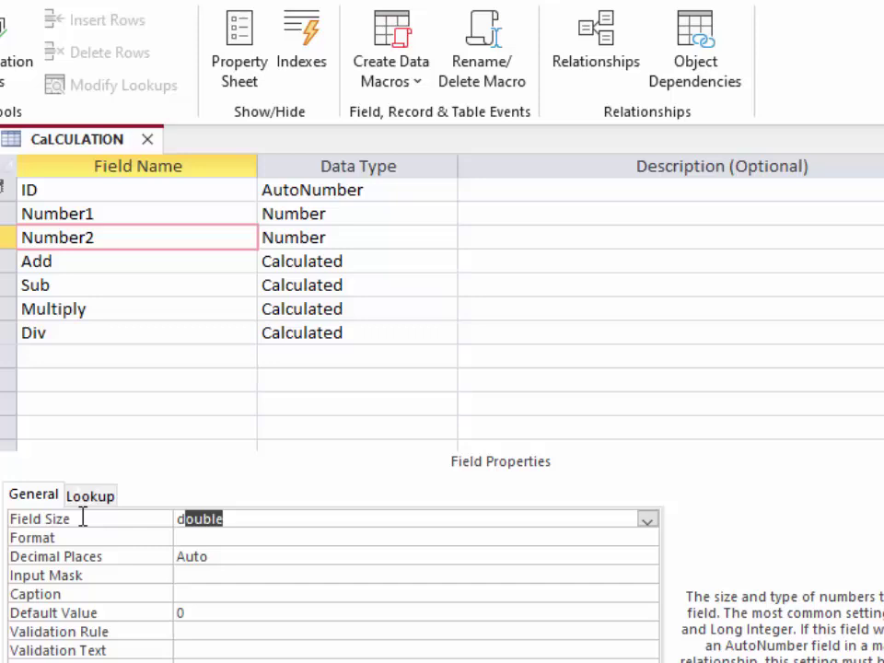
pyautogui.click(144, 377)
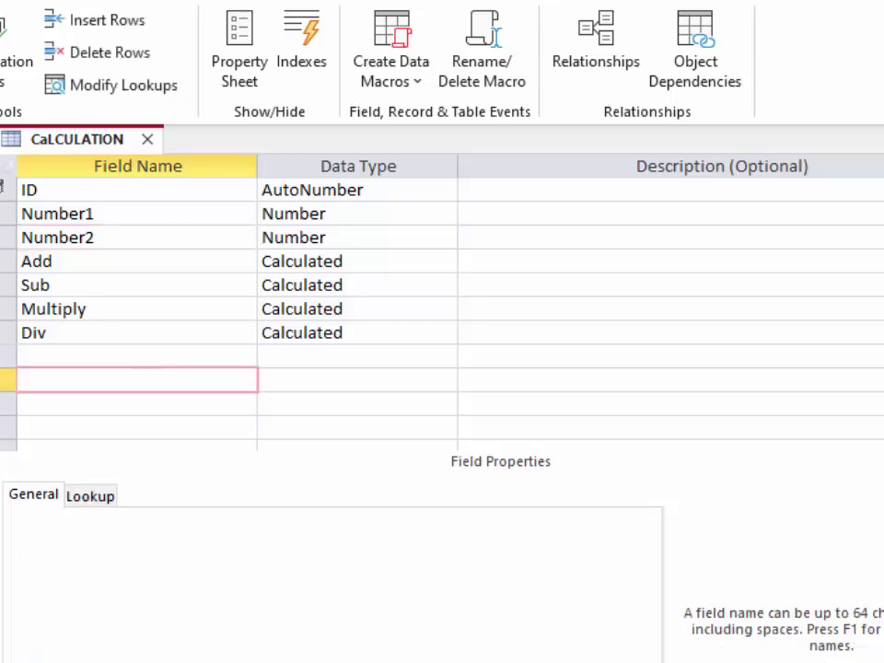
pyautogui.click(334, 448)
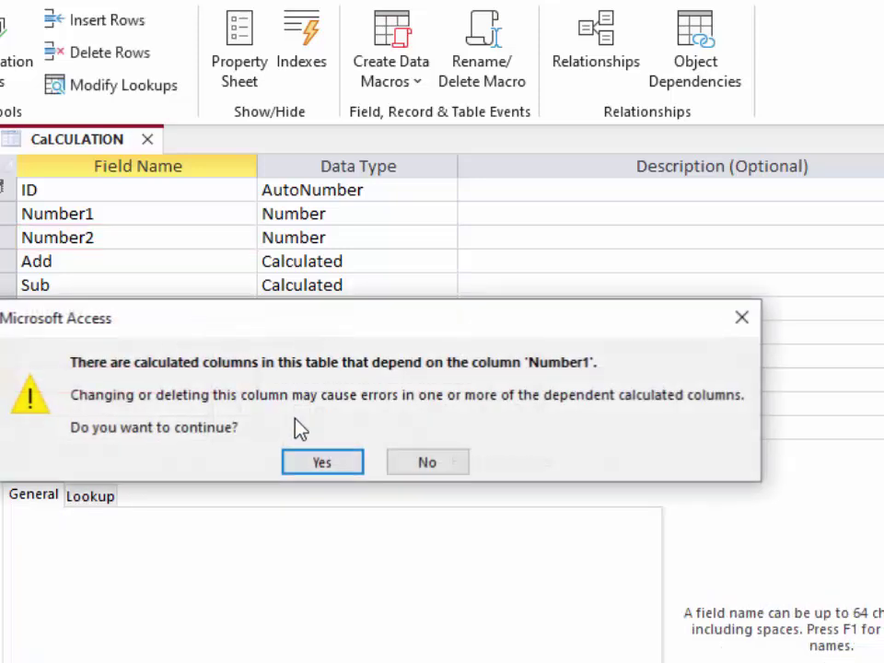
pyautogui.click(342, 468)
pyautogui.click(341, 468)
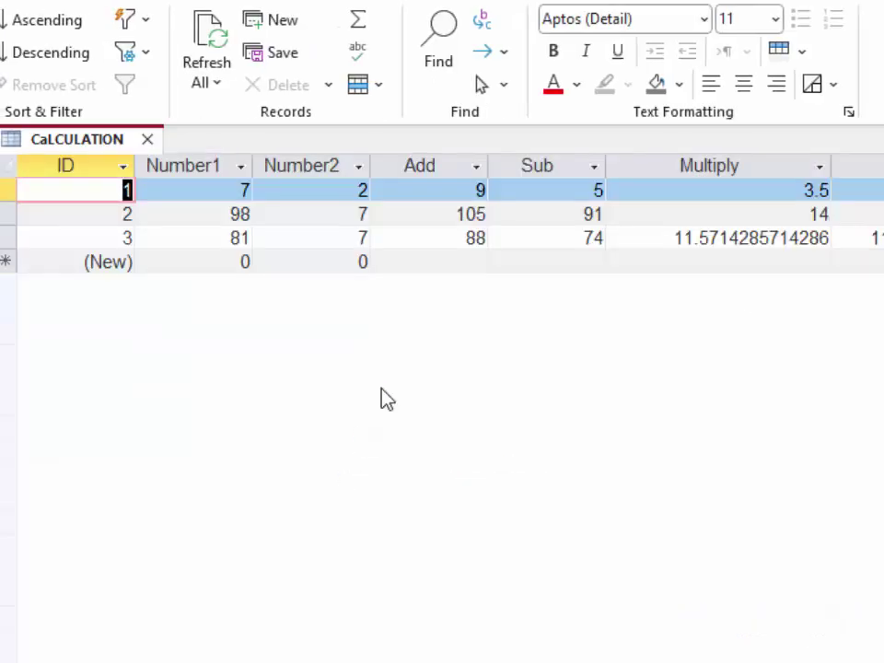
# Step: Make record 2's Number1 9.8, recalculating to Add 17, Sub 3, Multiply 1.4 and Div 1.4
pyautogui.click(241, 213)
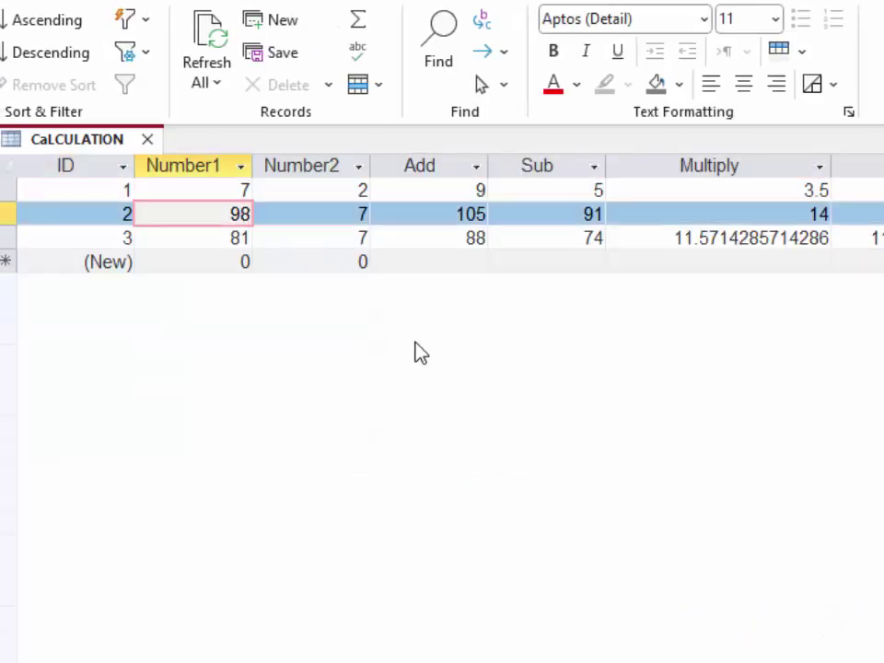
pyautogui.write('.')
pyautogui.press('Tab')
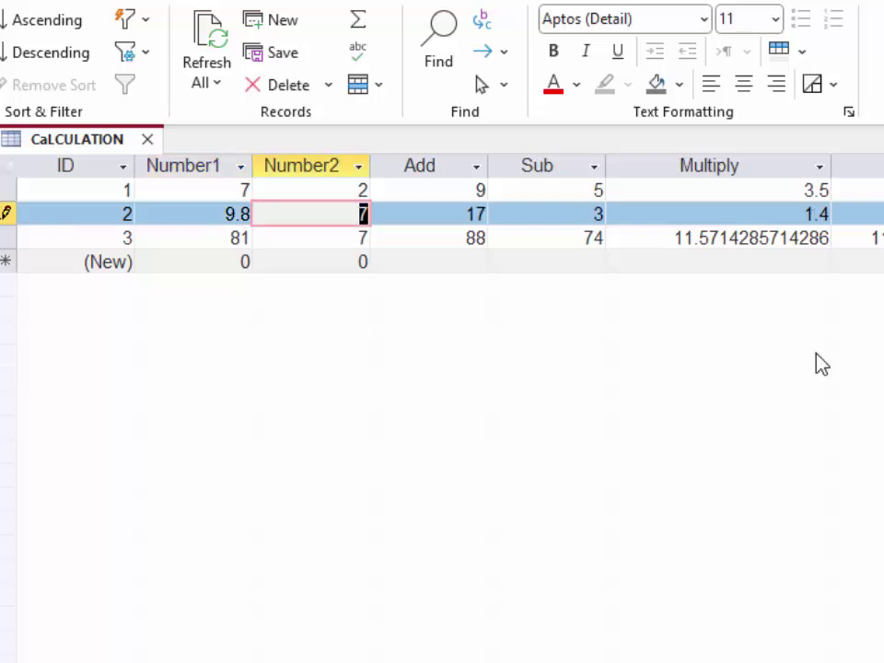
pyautogui.click(194, 216)
pyautogui.moveTo(194, 216); pyautogui.dragTo(271, 226)
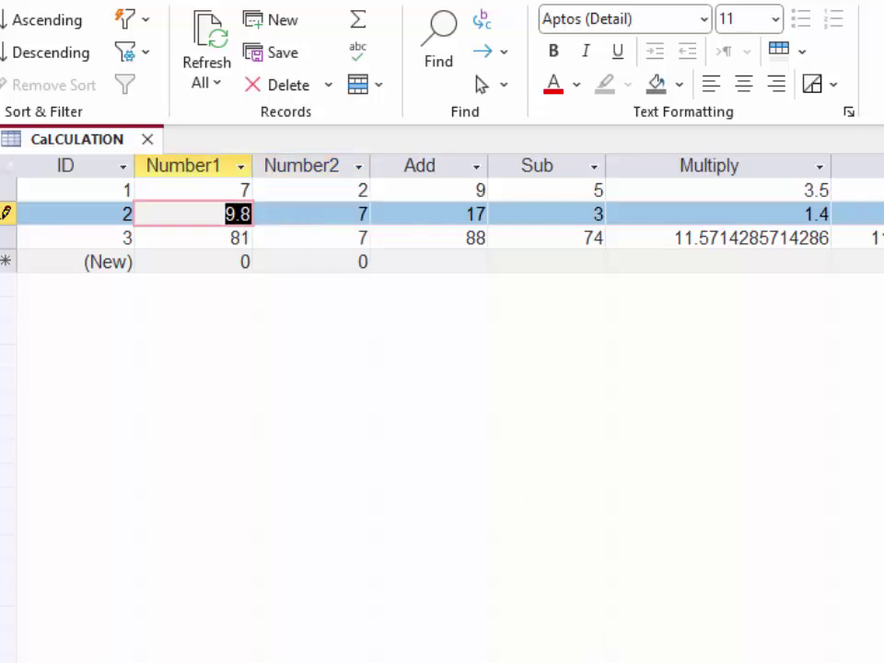
pyautogui.hscroll(3, 442, 221)
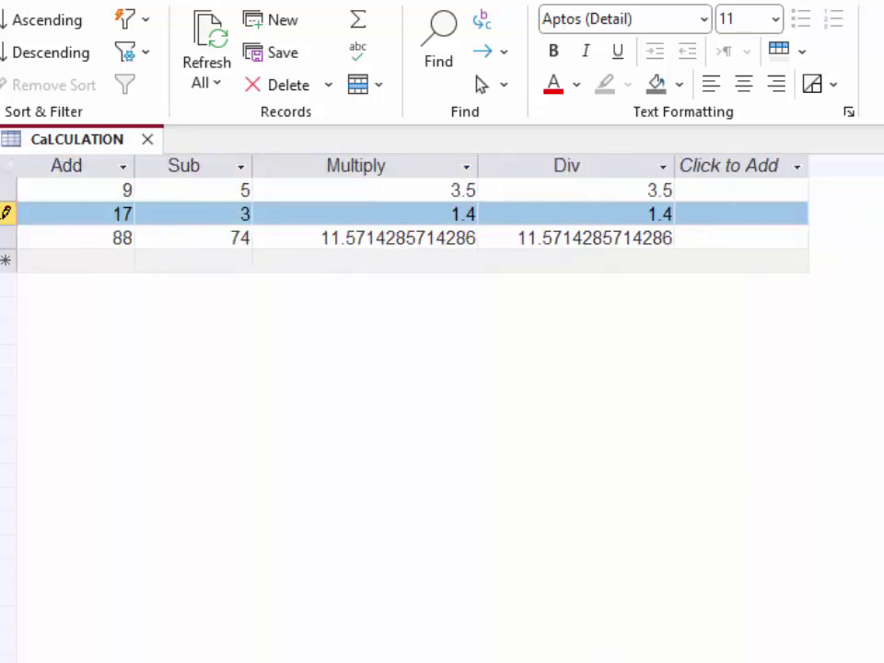
pyautogui.hscroll(-4, 442, 221)
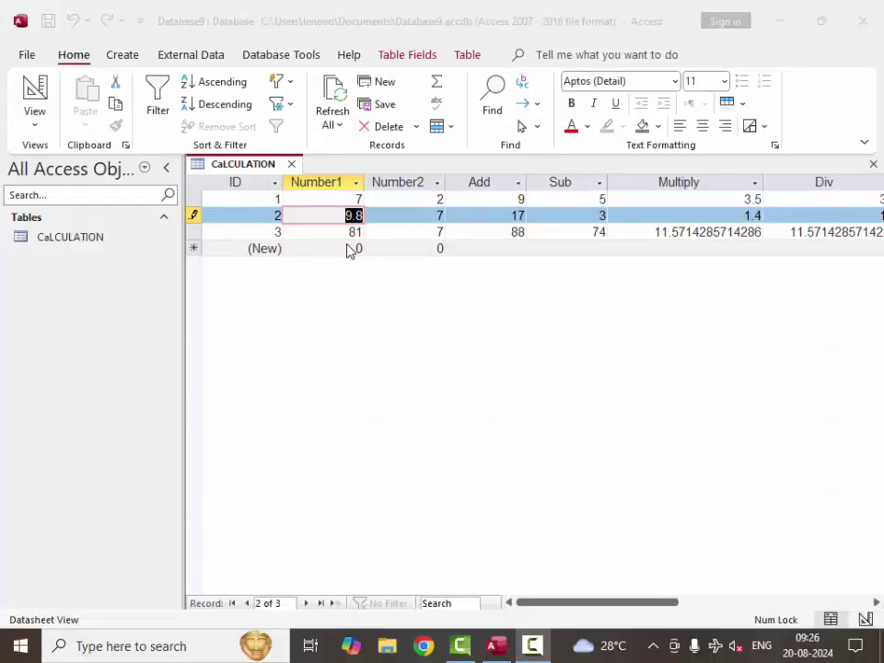
# Step: Enter record 4 as 9.77 and 5.2, noting the whole-number Add 15 and Sub 5
pyautogui.click(350, 249)
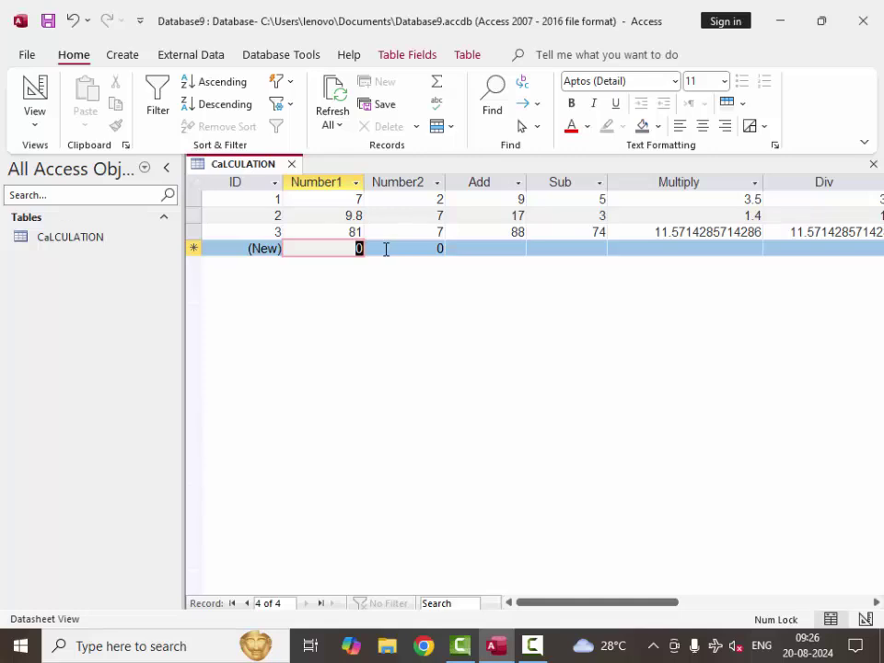
pyautogui.press('BackSpace')
pyautogui.write('9')
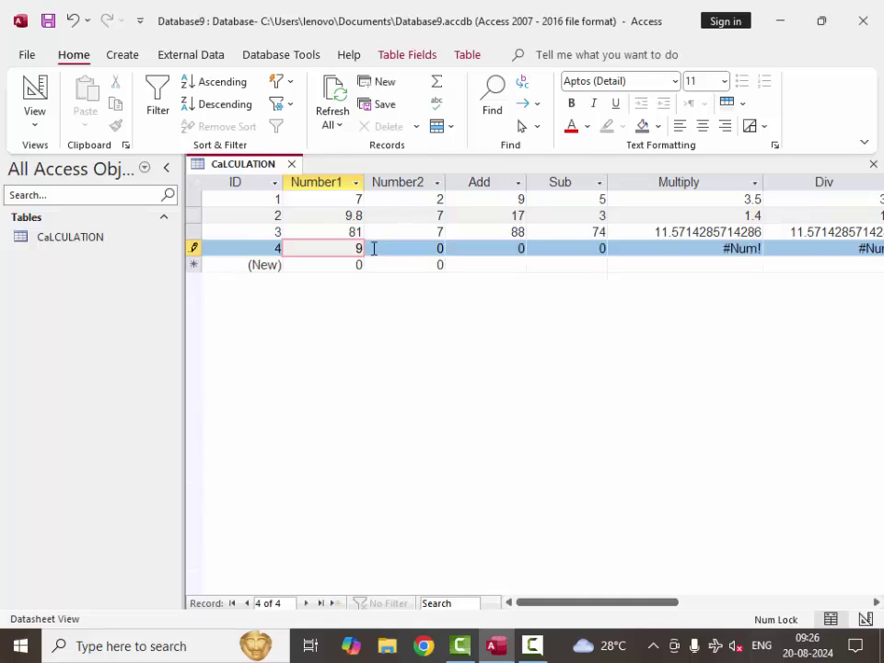
pyautogui.write('.77')
pyautogui.press('Tab')
pyautogui.write('5')
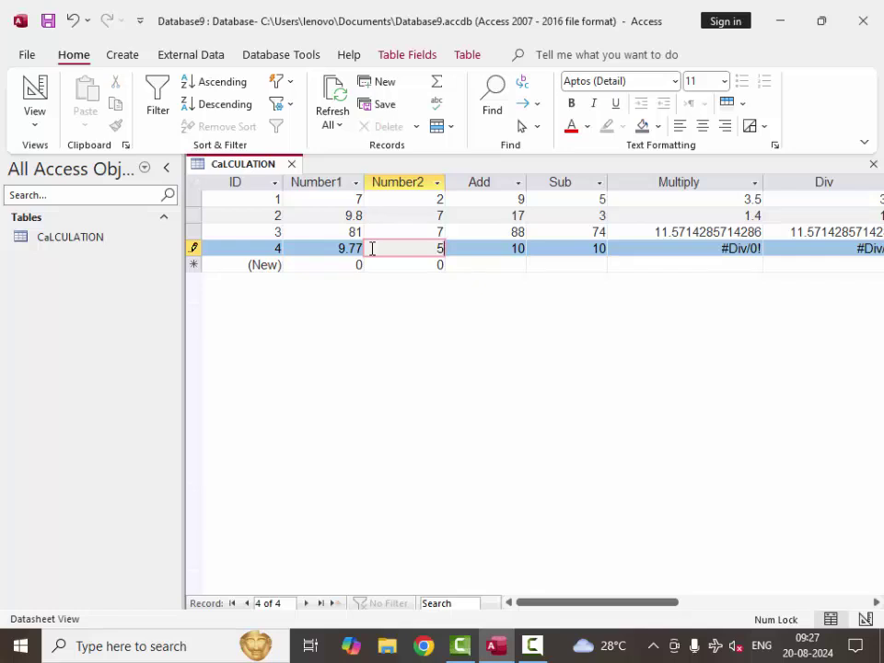
pyautogui.write('.2')
pyautogui.press('Tab')
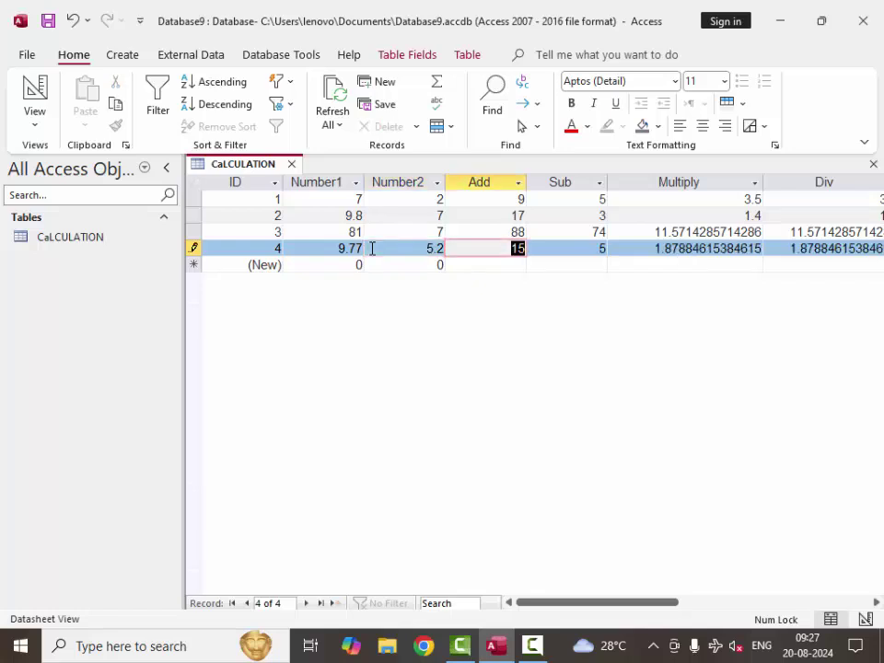
pyautogui.click(492, 249)
pyautogui.moveTo(508, 249); pyautogui.dragTo(527, 258)
pyautogui.moveTo(582, 248); pyautogui.dragTo(604, 247)
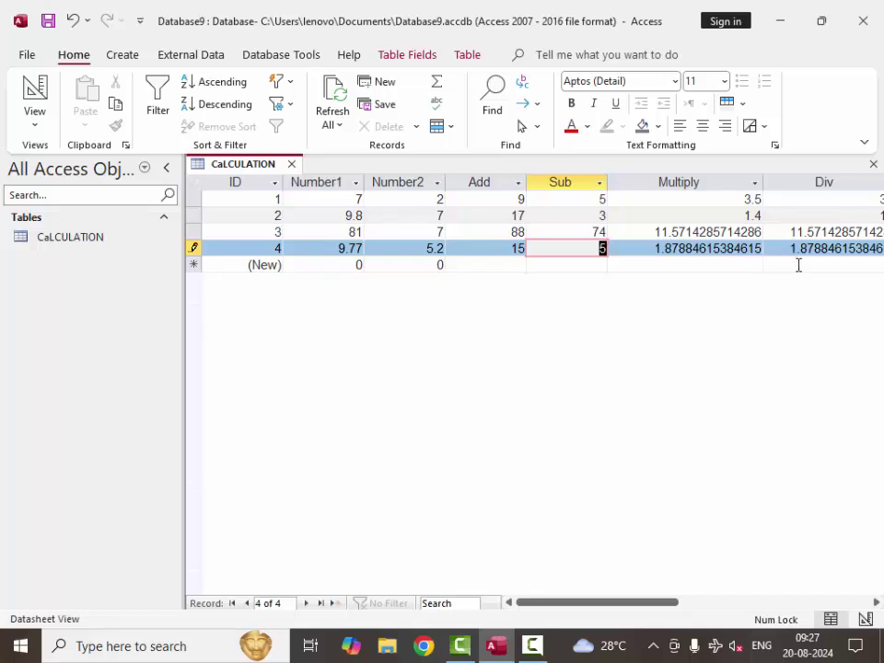
# Step: Add a record with Number1 5.2 and Number2 2.1, giving Add 7 and Sub 3
pyautogui.click(362, 265)
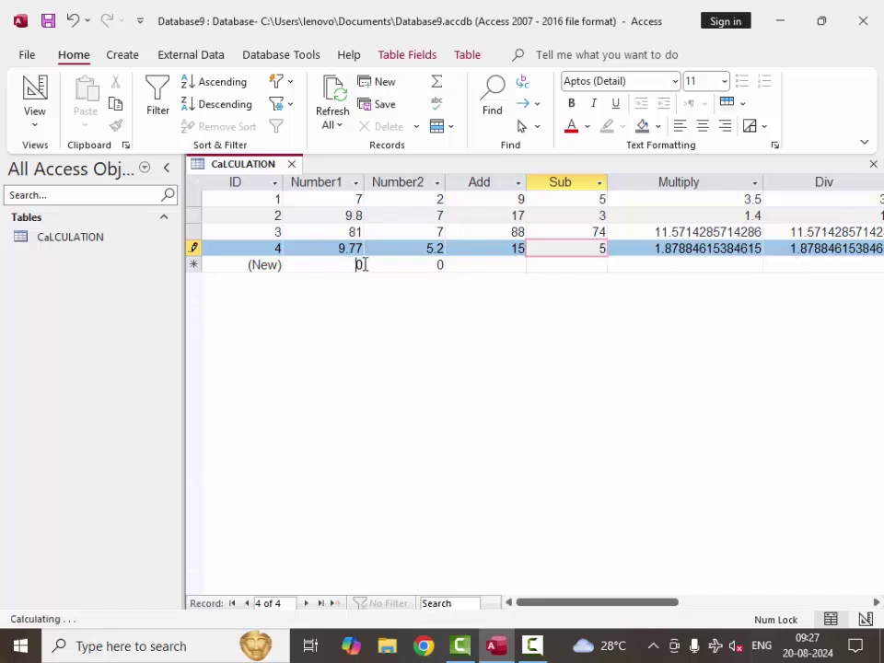
pyautogui.press('Delete')
pyautogui.click(361, 261)
pyautogui.write('5.2')
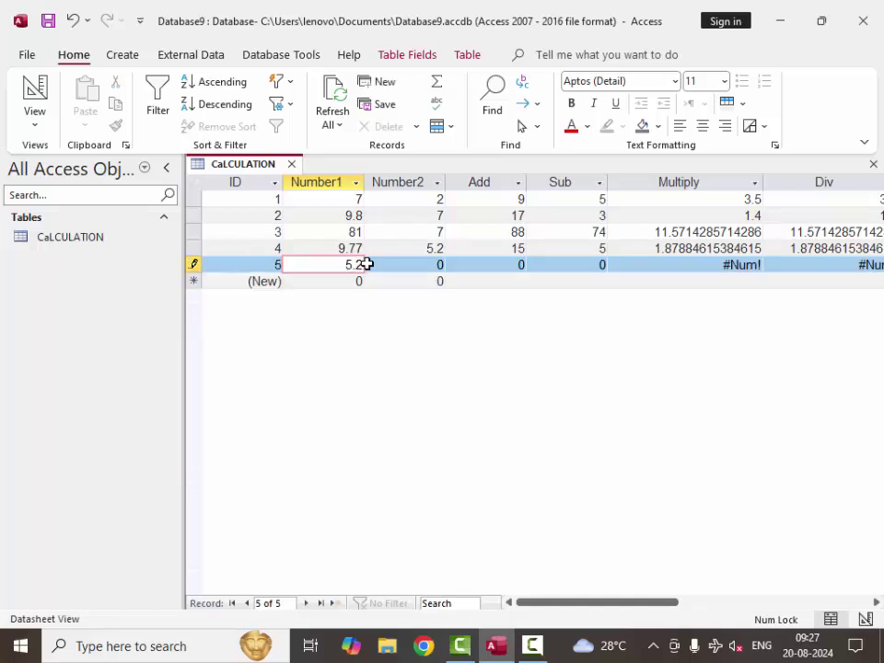
pyautogui.press('Tab')
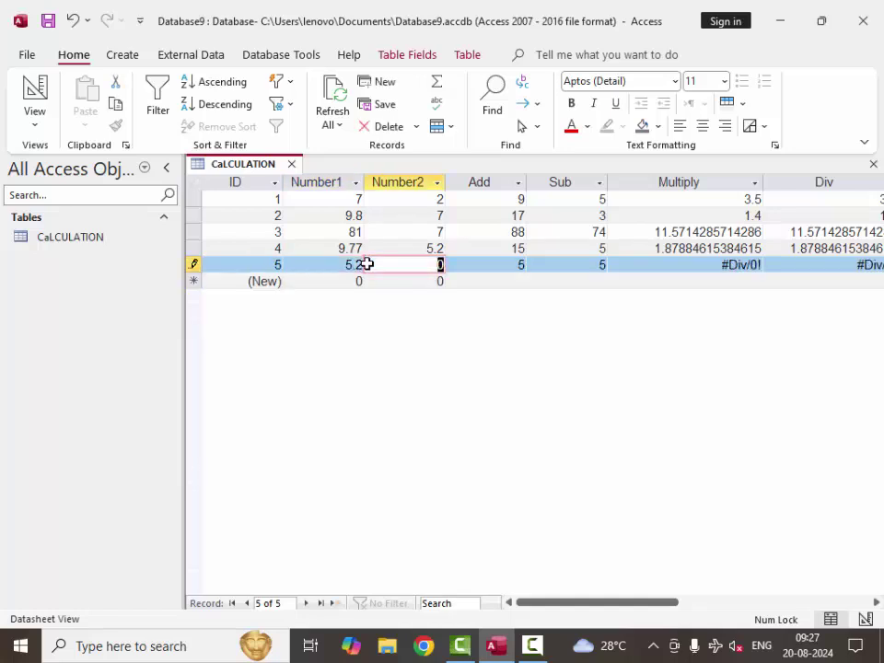
pyautogui.write('2.1')
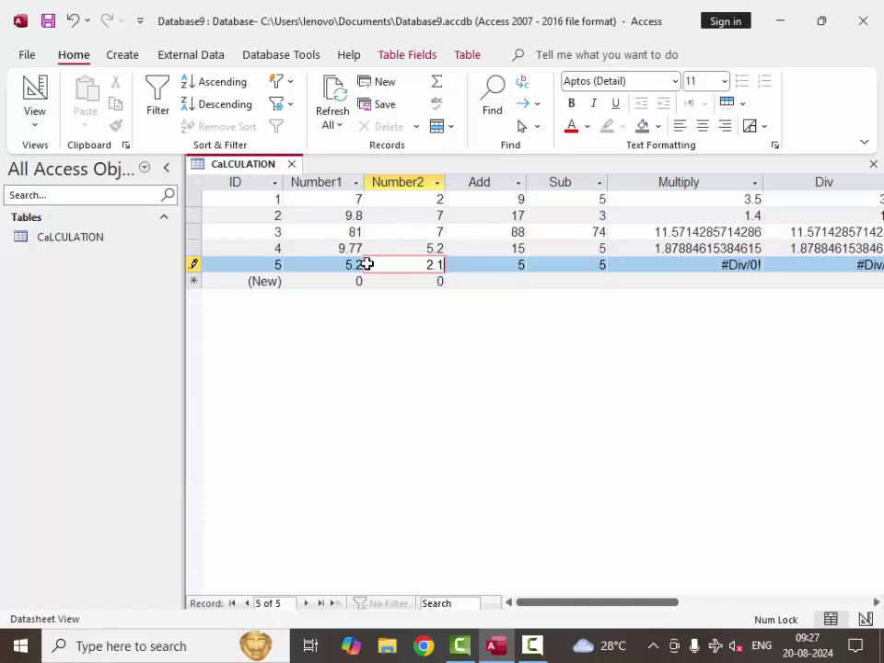
pyautogui.press('Tab')
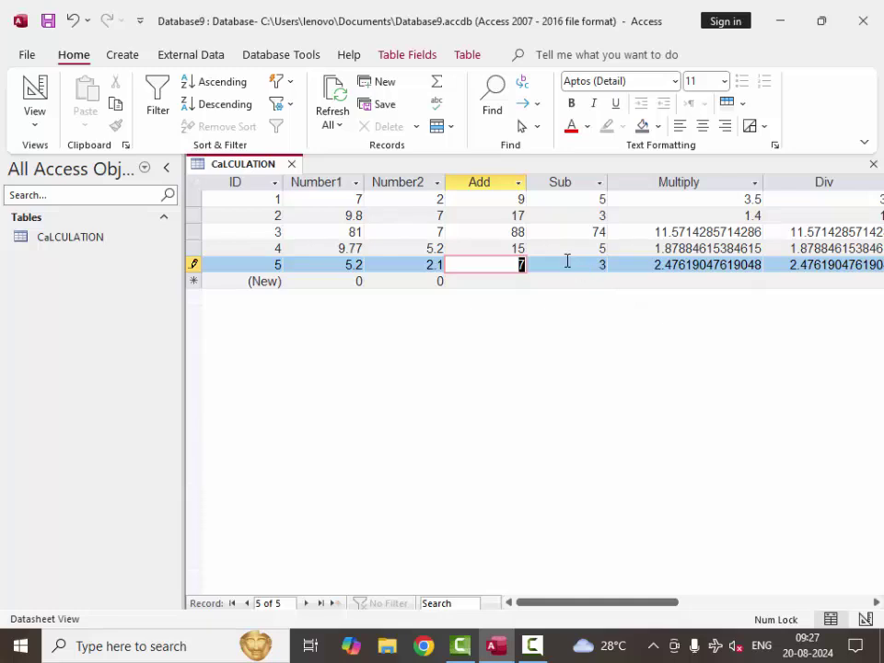
pyautogui.click(34, 120)
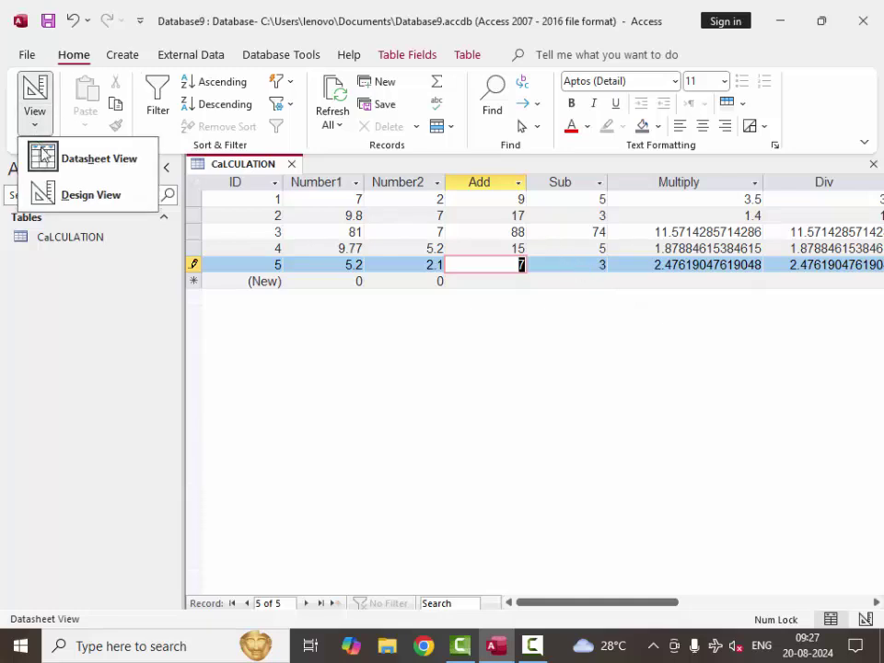
# Step: In Design view, change the Add field's Result Type from Long Integer to Double
pyautogui.click(73, 196)
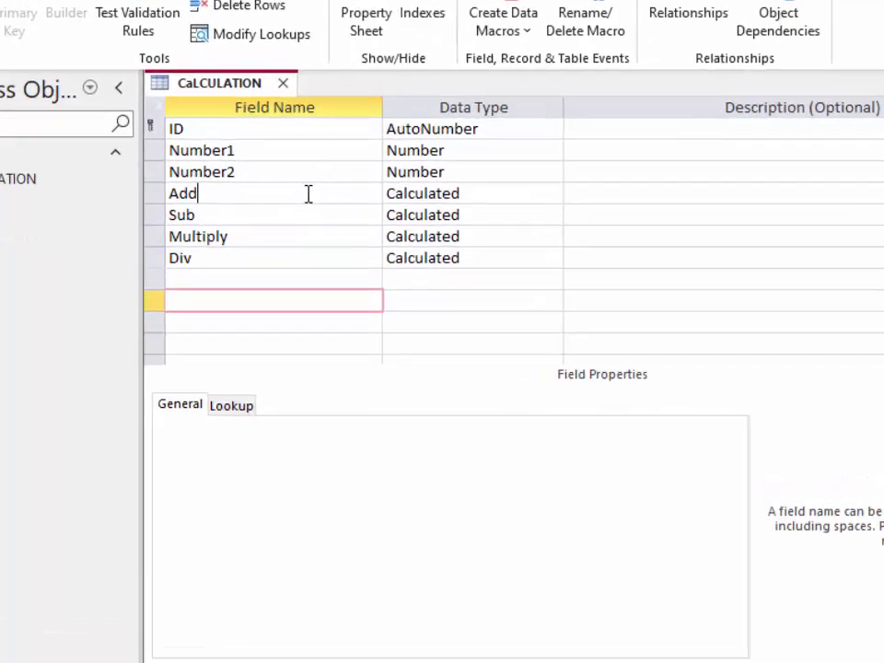
pyautogui.click(268, 250)
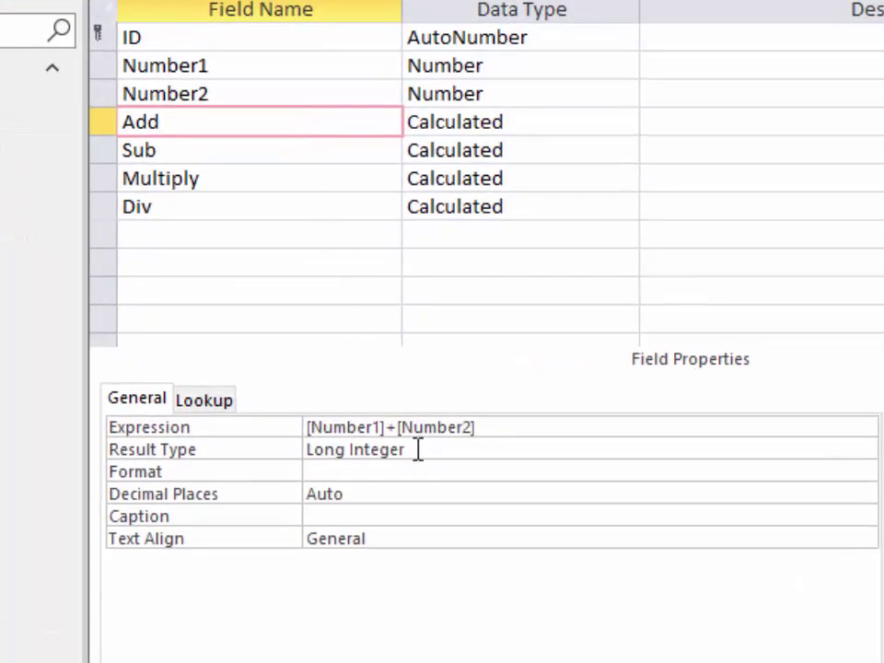
pyautogui.moveTo(410, 449); pyautogui.dragTo(237, 442)
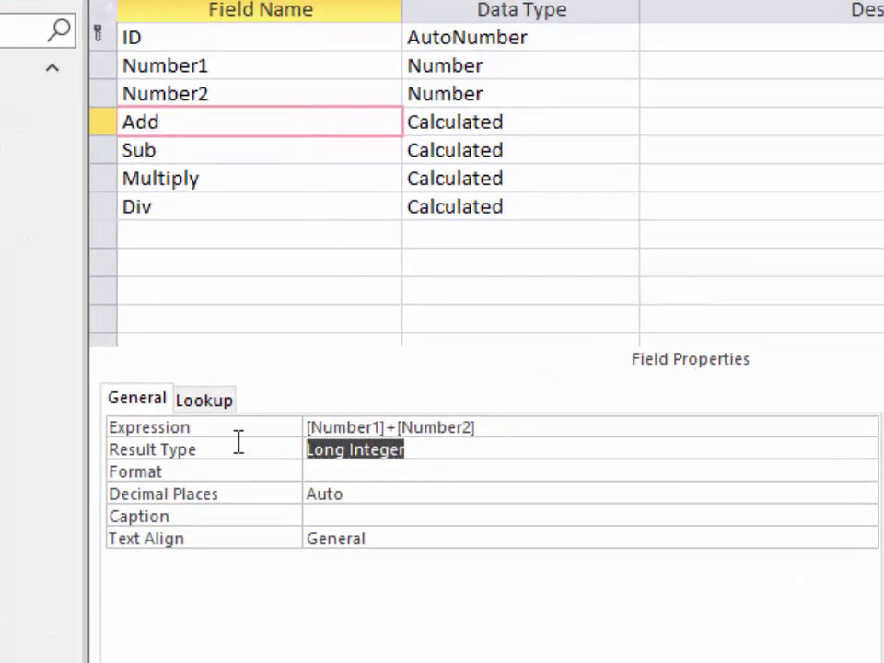
pyautogui.press('Delete')
pyautogui.write('double')
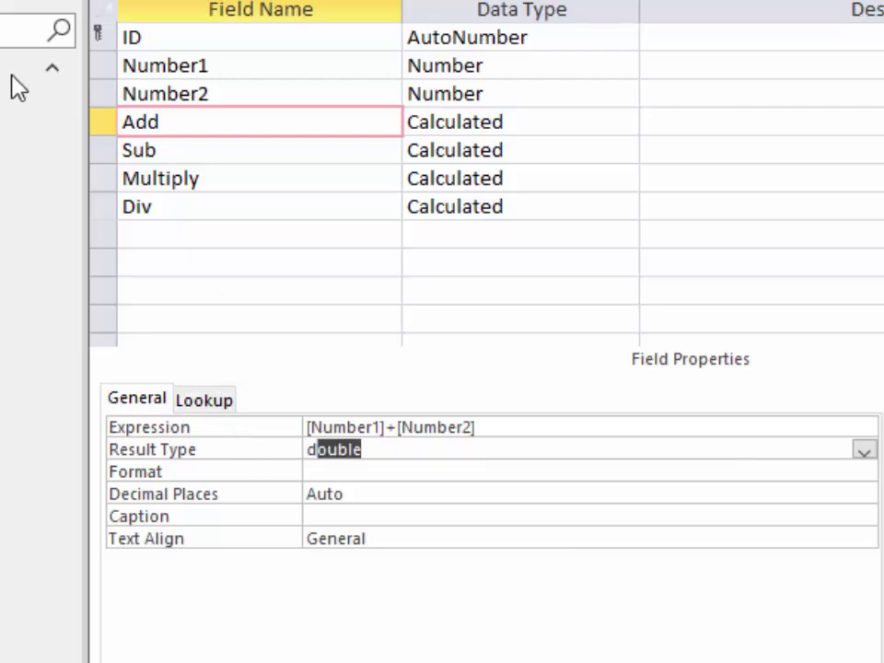
# Step: Set Sub's Result Type to Double and save the table, returning to the datasheet
pyautogui.click(175, 157)
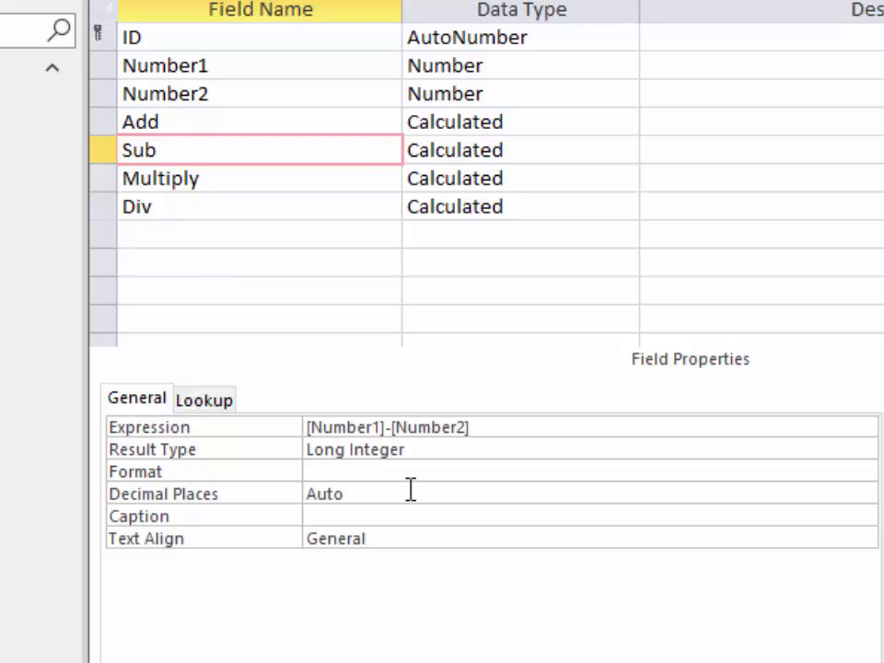
pyautogui.moveTo(420, 449); pyautogui.dragTo(125, 397)
pyautogui.press('BackSpace')
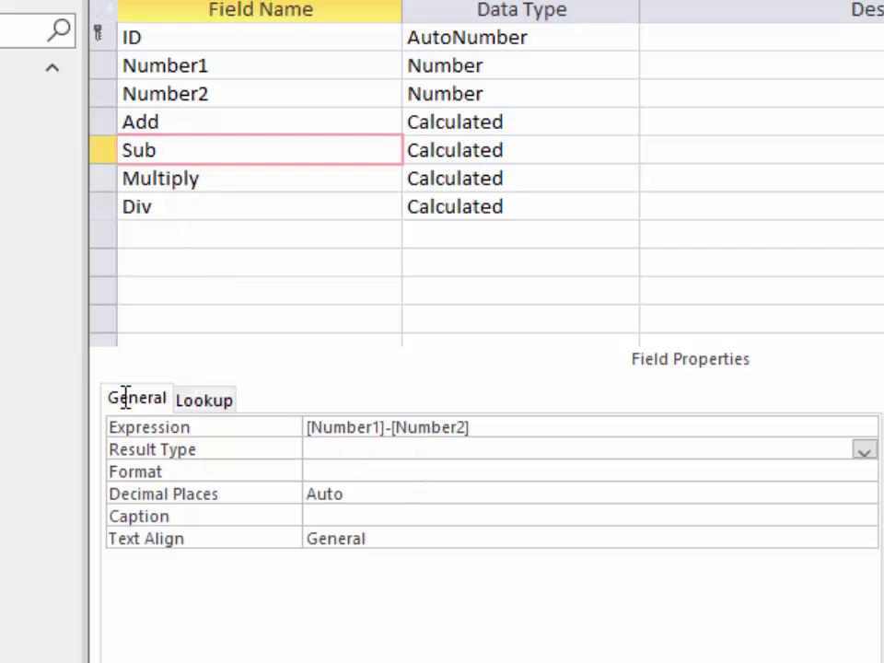
pyautogui.write('double')
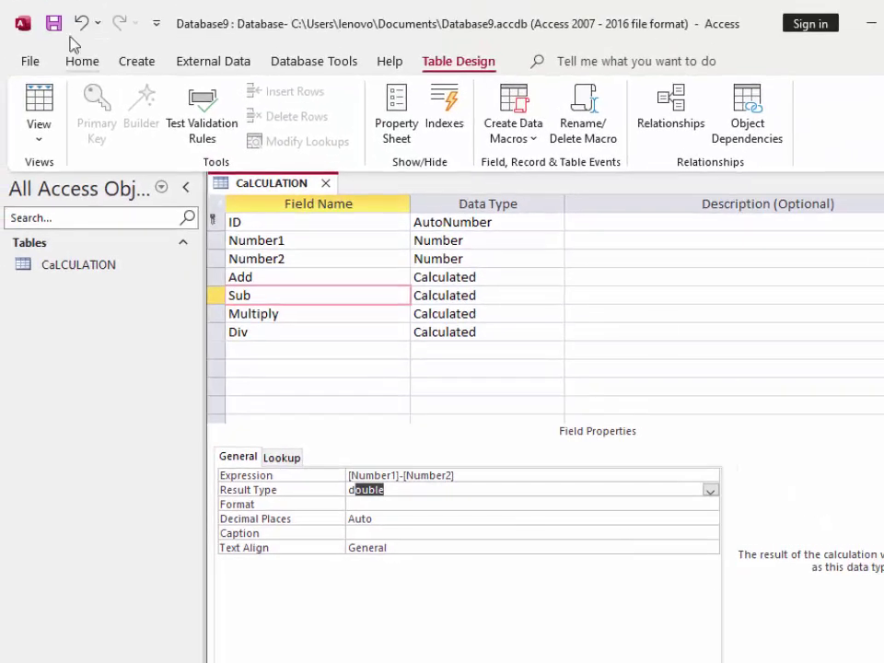
pyautogui.click(41, 110)
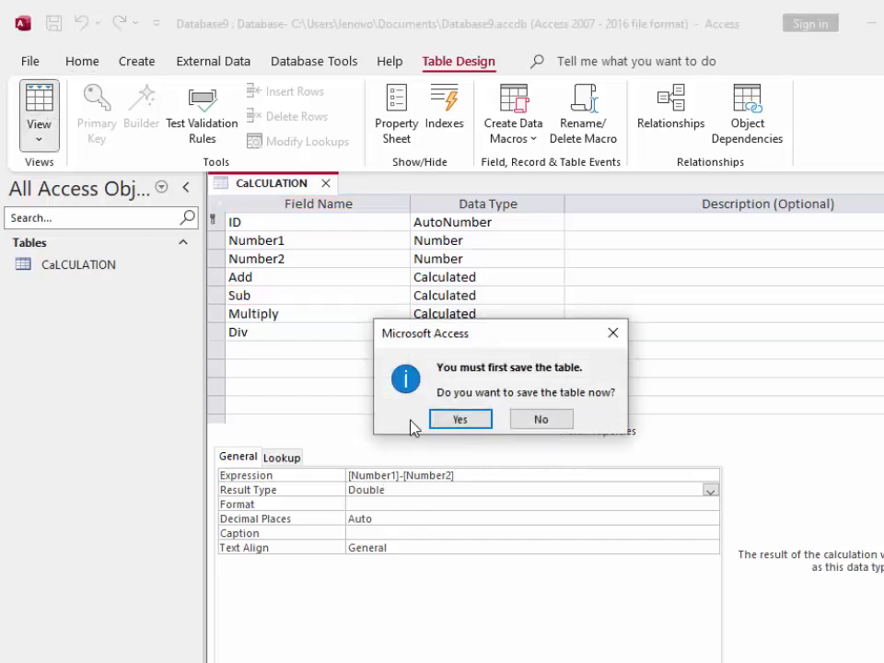
pyautogui.click(434, 420)
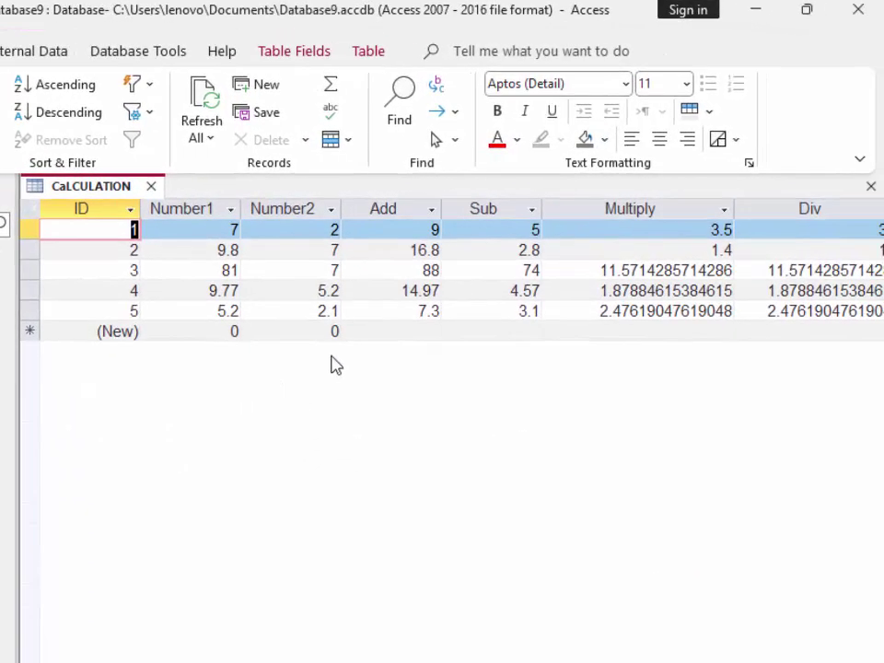
# Step: Enter 9.22 and 5.1 as a new record, yielding Add 14.32, Sub 4.12 and Multiply 1.8078431372549
pyautogui.click(513, 293)
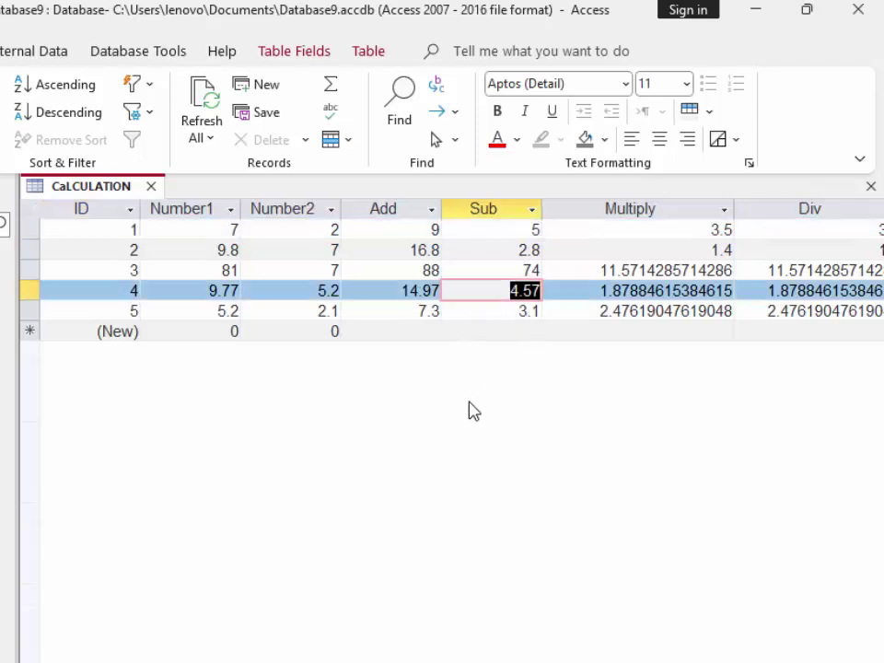
pyautogui.click(238, 331)
pyautogui.press('BackSpace')
pyautogui.write('9')
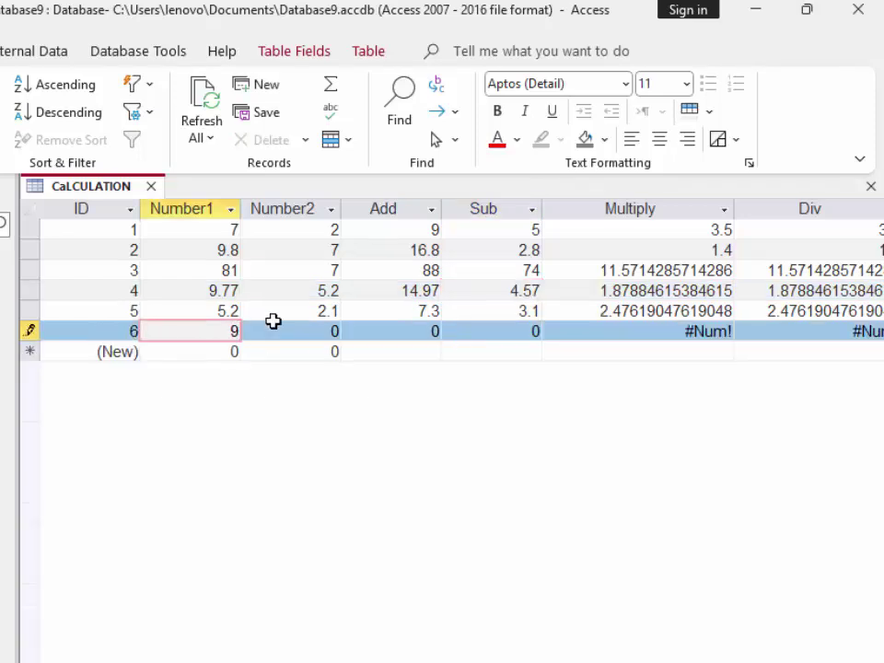
pyautogui.write('.22')
pyautogui.press('Tab')
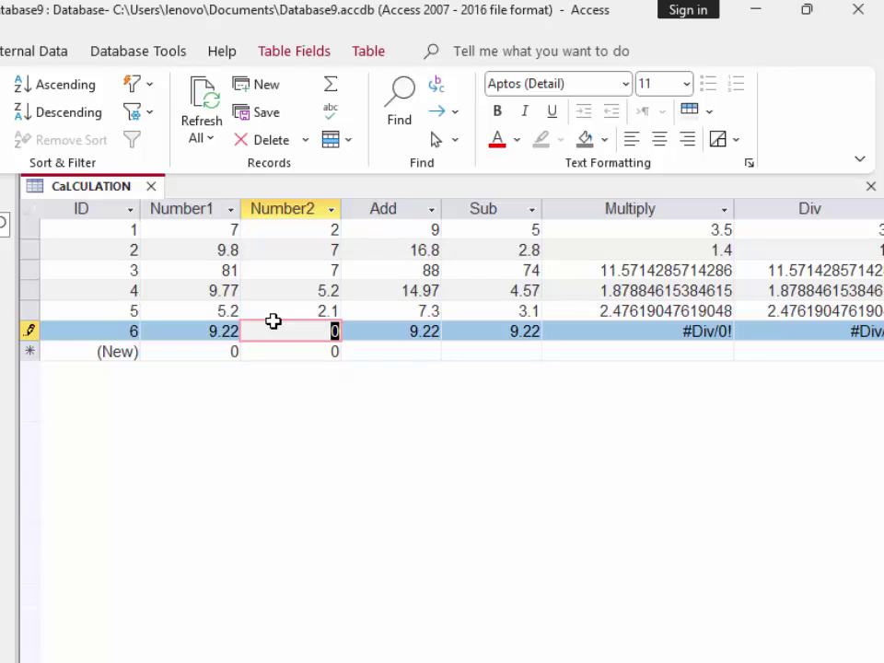
pyautogui.write('5.1')
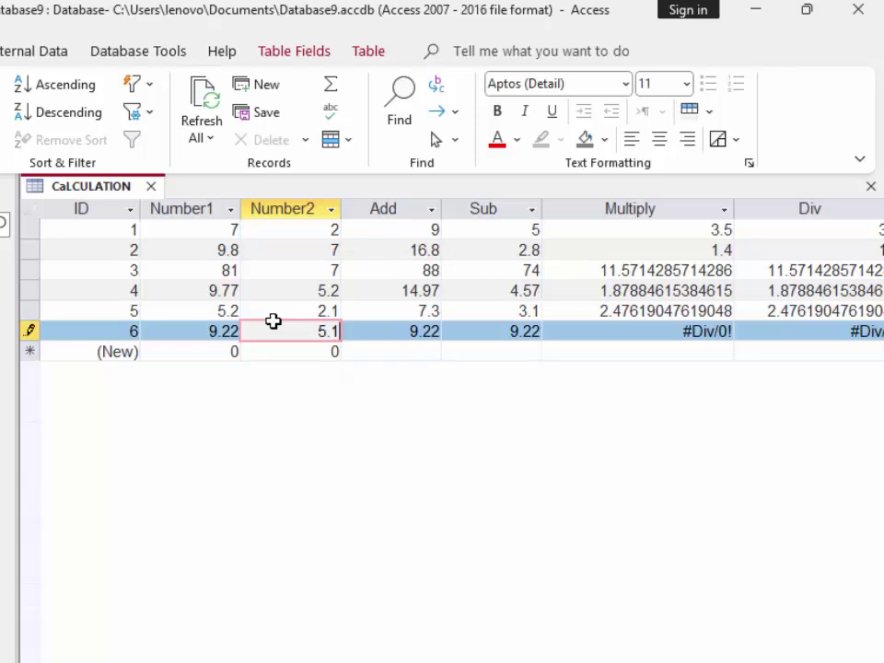
pyautogui.press('Tab')
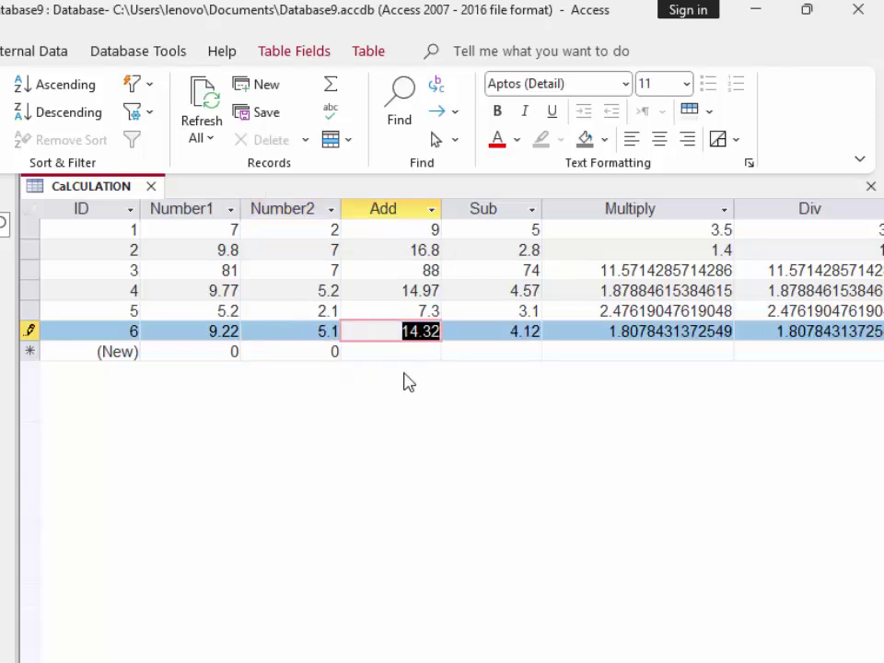
pyautogui.moveTo(402, 331); pyautogui.dragTo(439, 340)
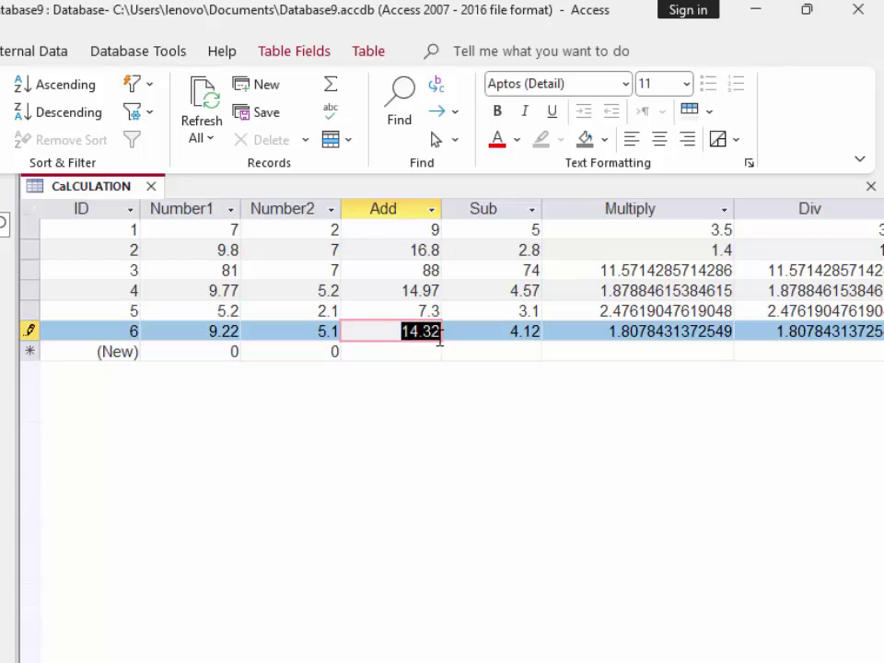